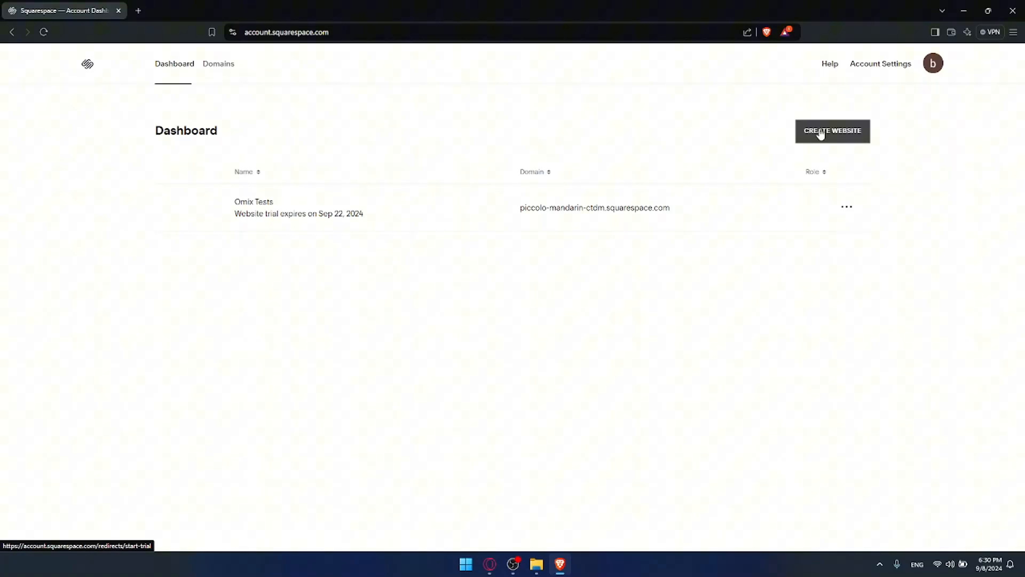
# Display the account dashboard listing the Omix Tests site, with its trial expiring Sep 22, 2024.
pyautogui.press('XF86MonBrightnessDown')
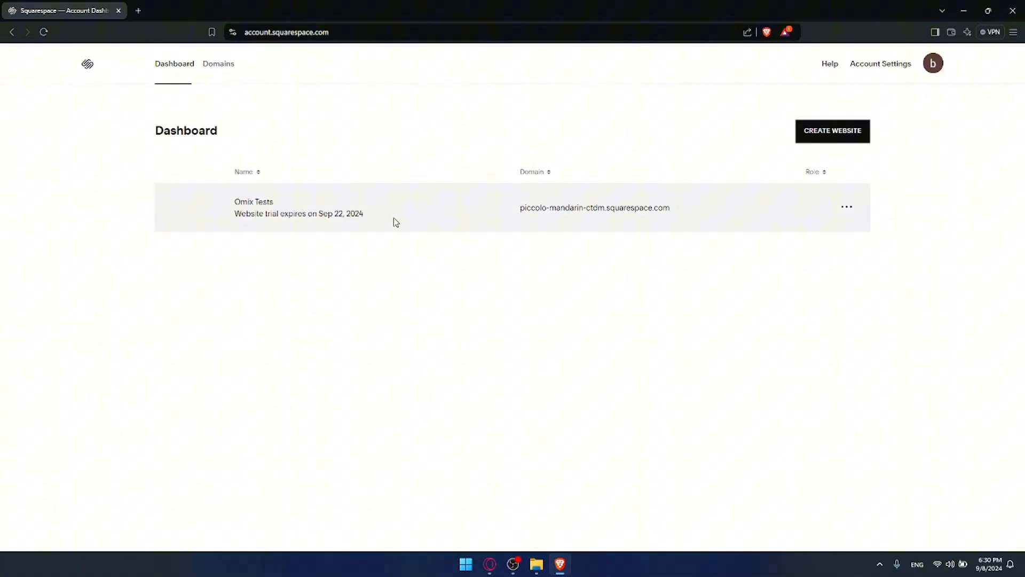
# Open the Omix Tests site editor and look over the 'Discover the Art of Photography' Home preview.
pyautogui.click(249, 202)
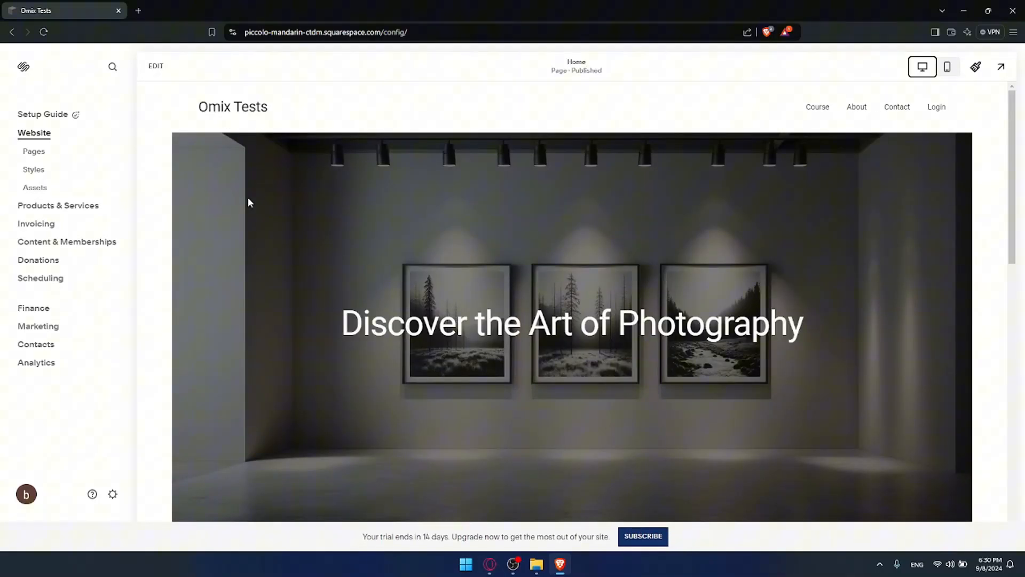
pyautogui.scroll(-10, 430, 252)
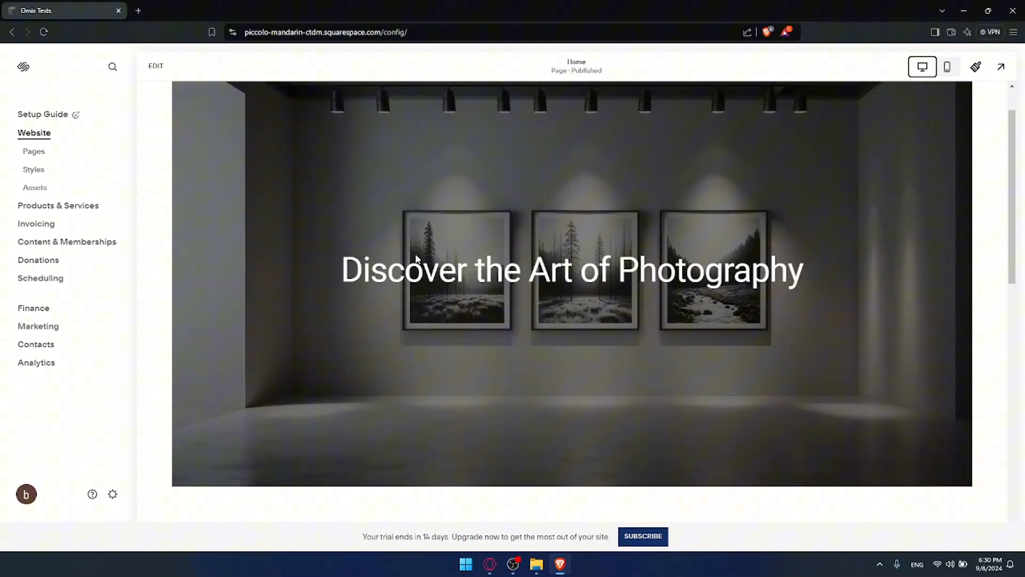
pyautogui.scroll(10, 426, 247)
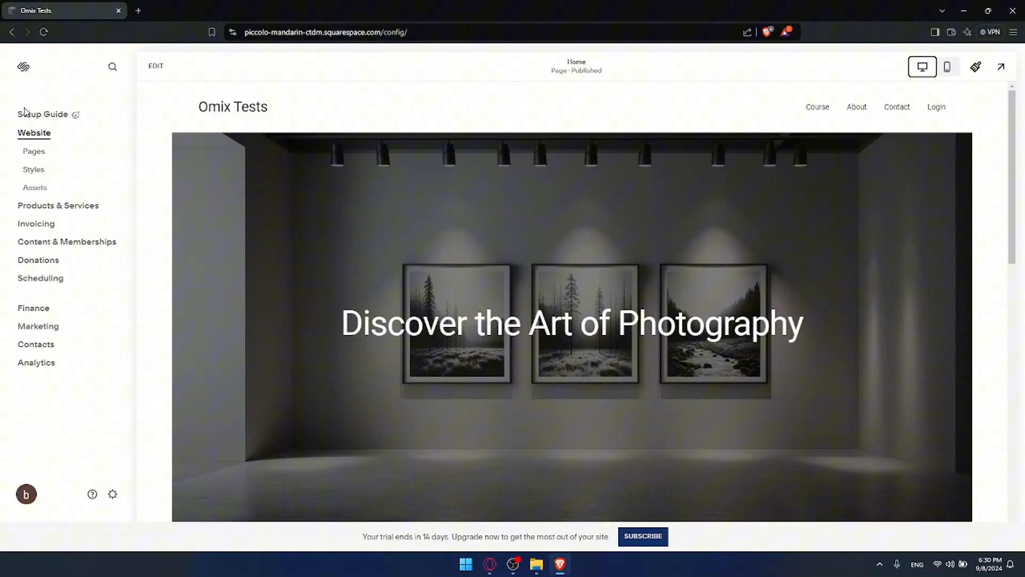
# Open the Pages panel and highlight its Main Navigation and Not Linked sections.
pyautogui.click(35, 153)
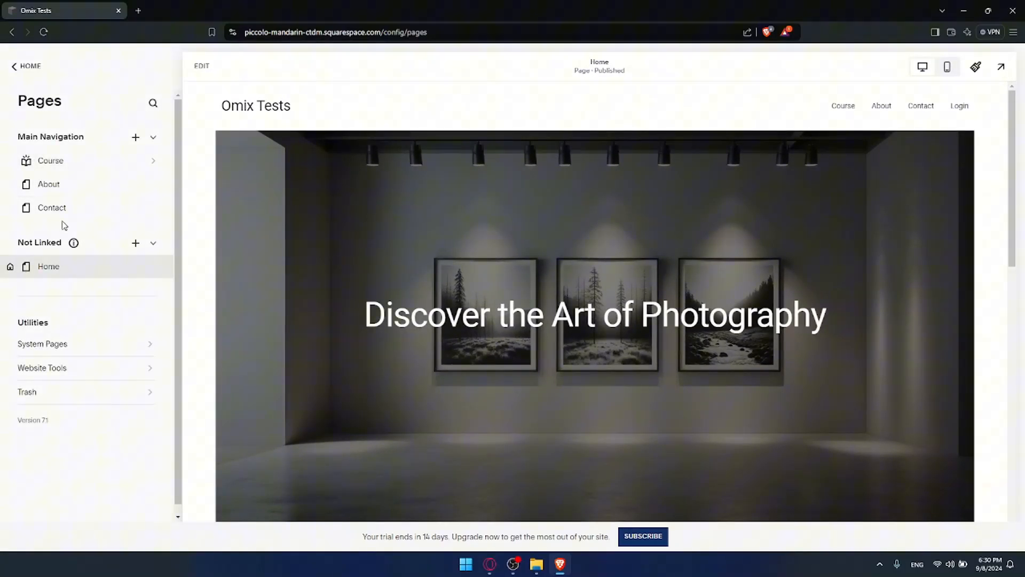
pyautogui.moveTo(16, 140); pyautogui.dragTo(85, 139)
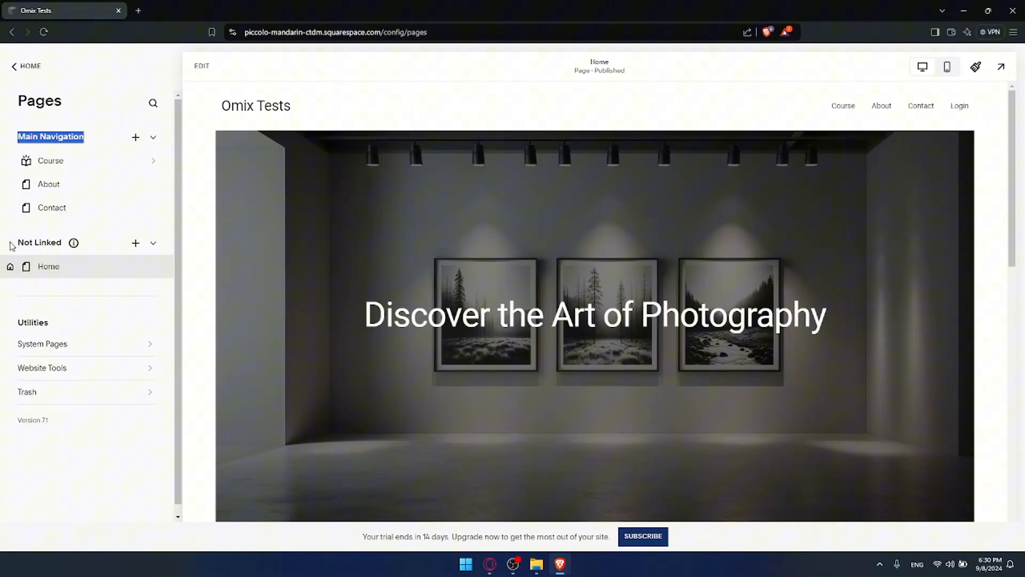
pyautogui.moveTo(12, 243); pyautogui.dragTo(62, 243)
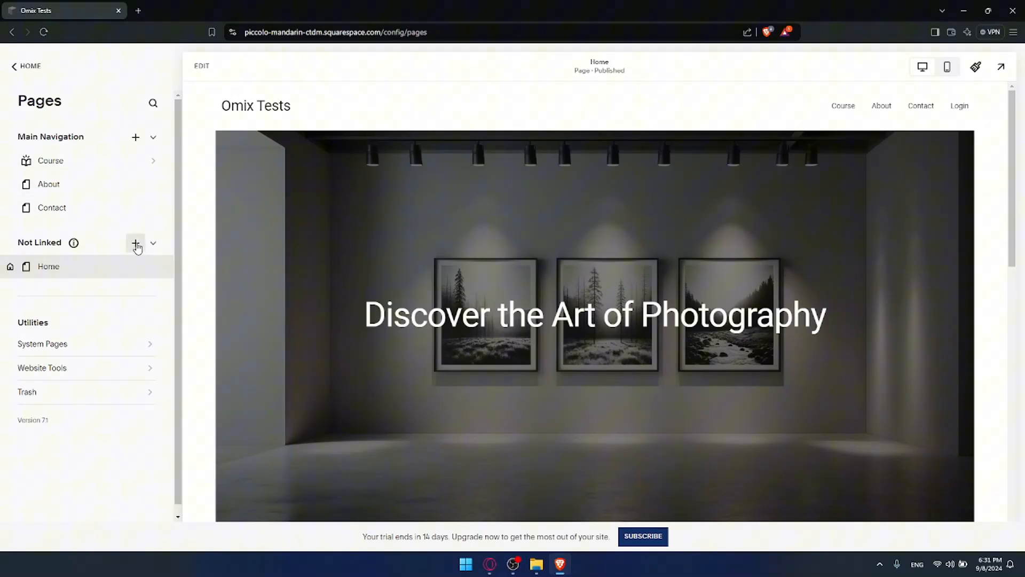
pyautogui.moveTo(19, 244); pyautogui.dragTo(62, 244)
# Show the Main Navigation add-page menu and browse its page types and collections.
pyautogui.click(15, 245)
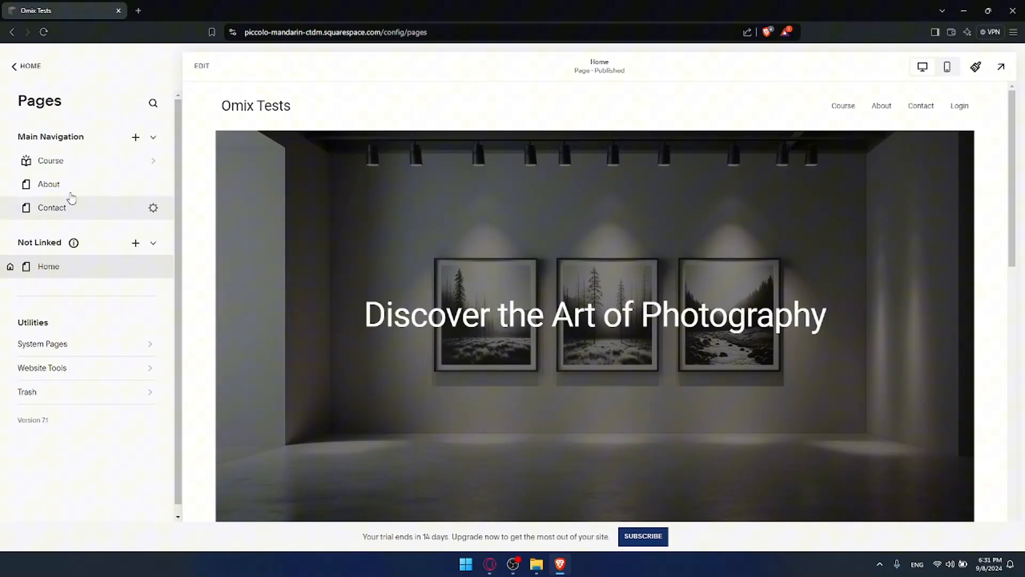
pyautogui.click(136, 140)
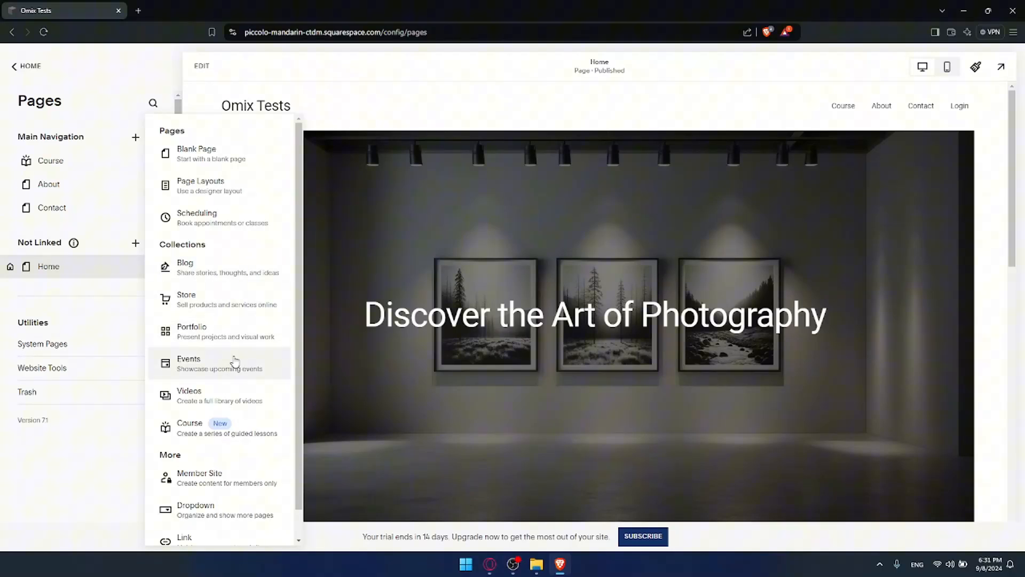
pyautogui.scroll(-1, 223, 422)
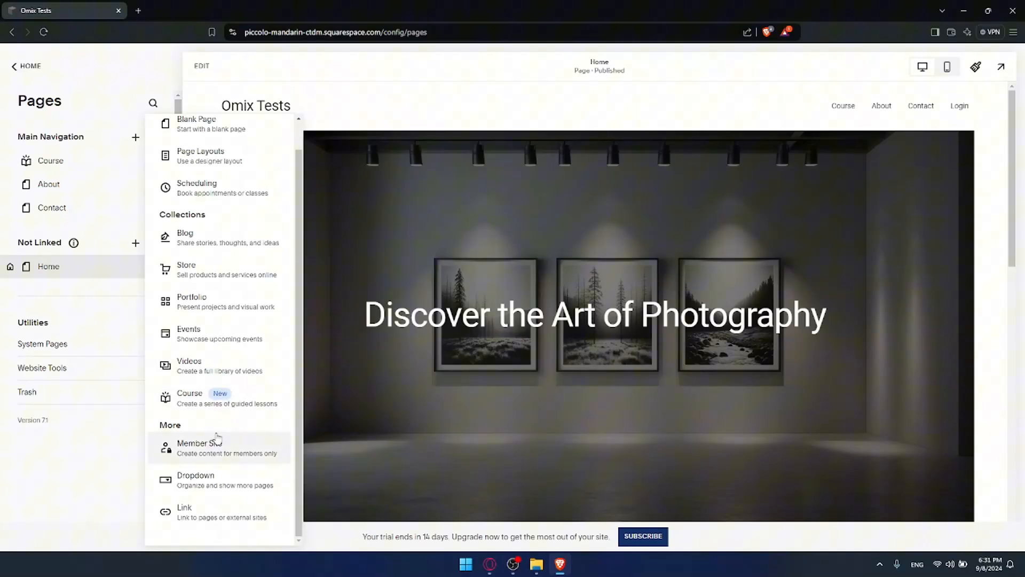
pyautogui.scroll(1, 213, 420)
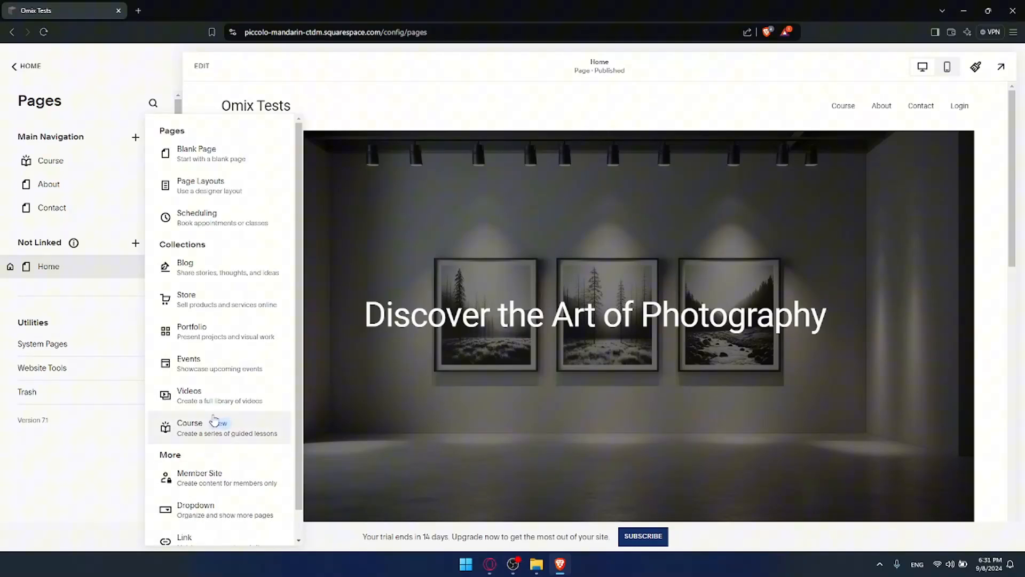
# Add a Blog collection with a chosen layout, creating 'Blog 1' at the top of Main Navigation.
pyautogui.click(198, 273)
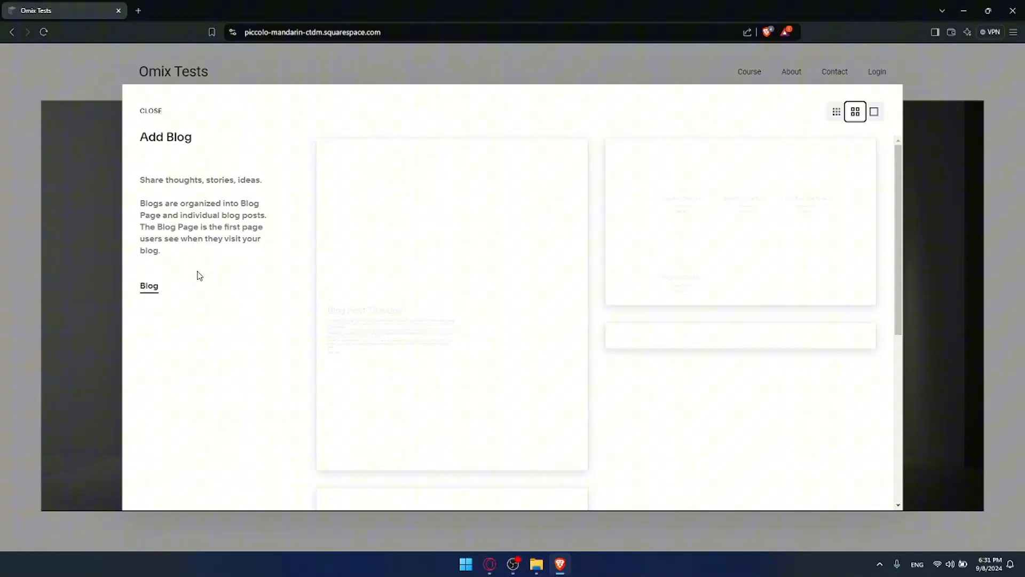
pyautogui.scroll(-3, 619, 321)
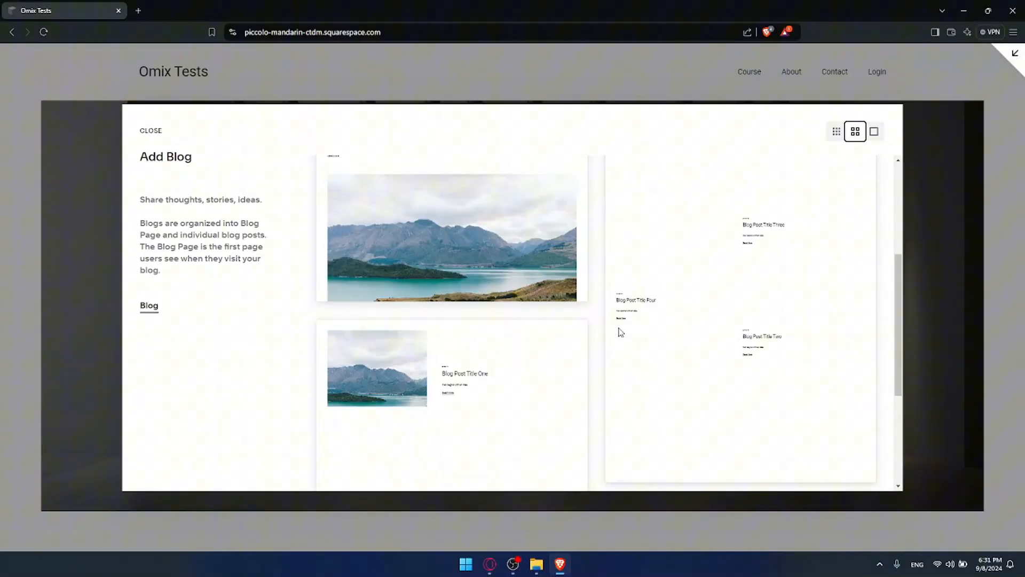
pyautogui.scroll(-4, 588, 323)
pyautogui.scroll(8, 504, 301)
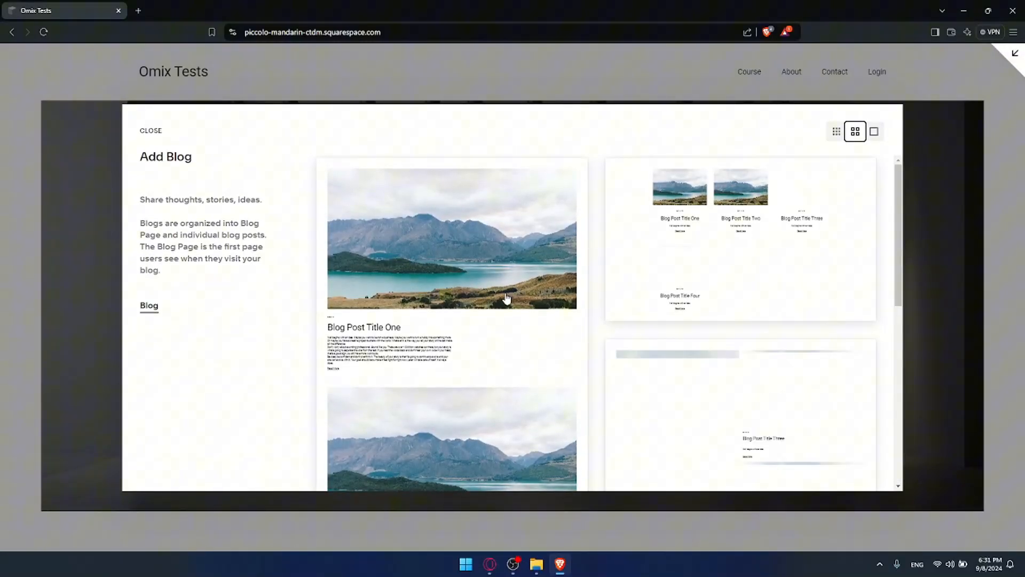
pyautogui.scroll(-2, 506, 299)
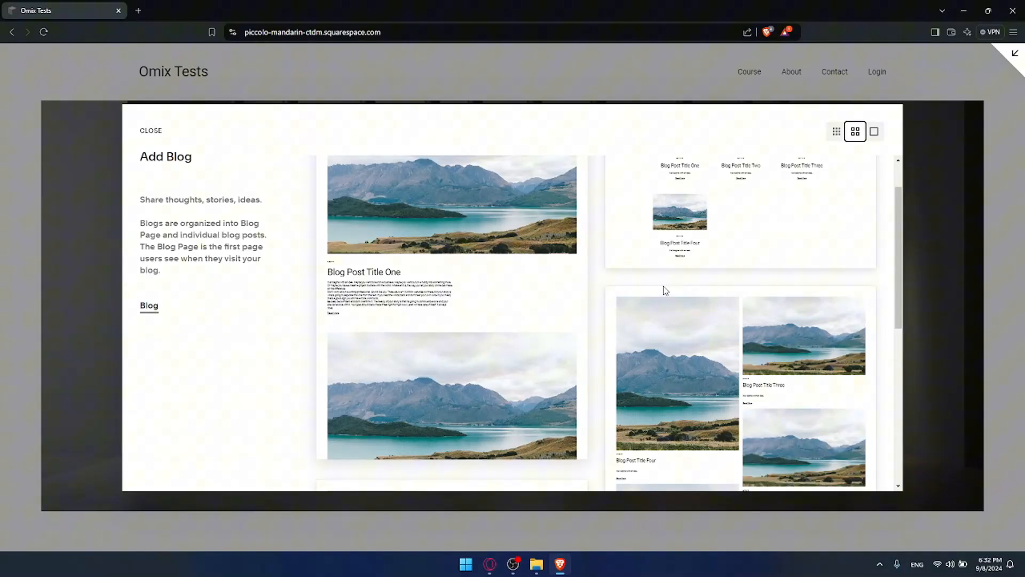
pyautogui.scroll(-5, 694, 315)
pyautogui.scroll(4, 588, 342)
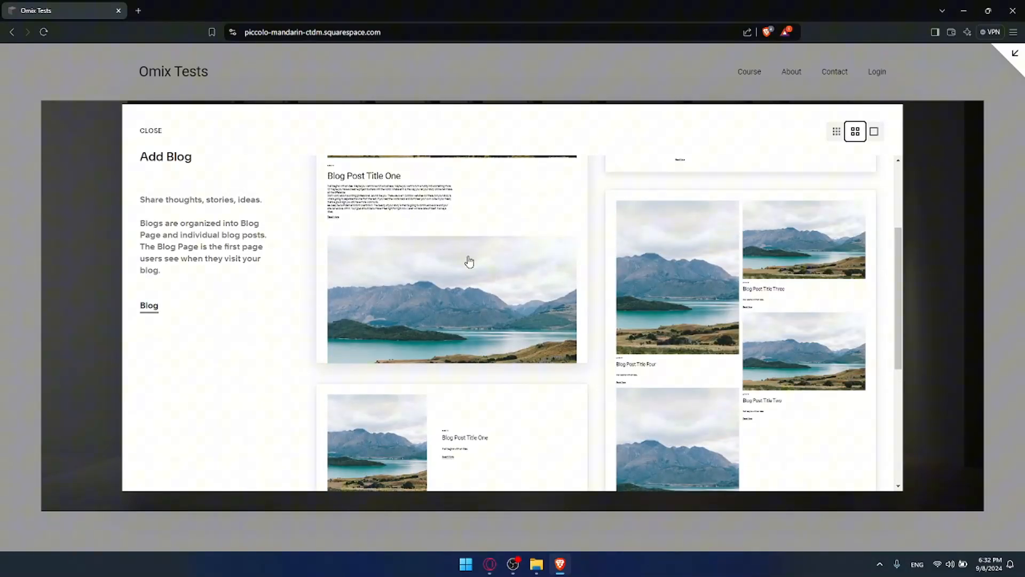
pyautogui.click(456, 244)
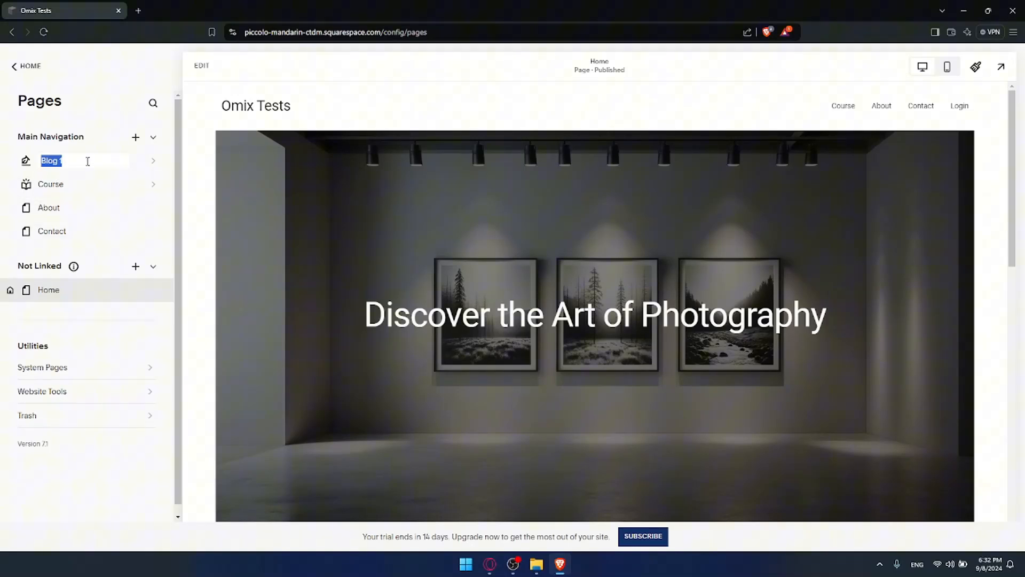
# Rename the new page to 'Blog' and look over its sample post 'Blog Post Title One'.
pyautogui.write('Bl')
pyautogui.press('Return')
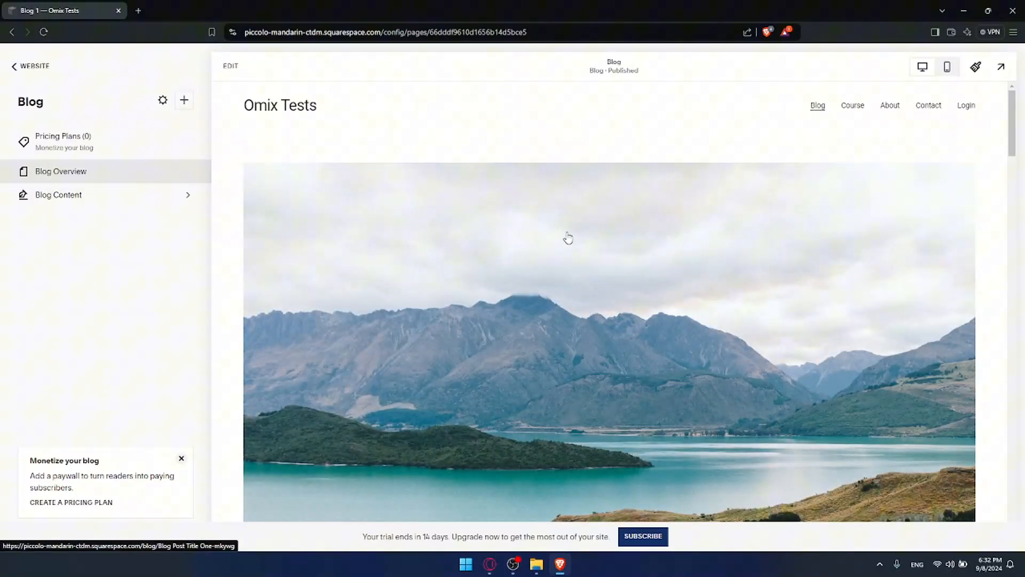
pyautogui.scroll(-7, 587, 233)
pyautogui.scroll(-15, 590, 232)
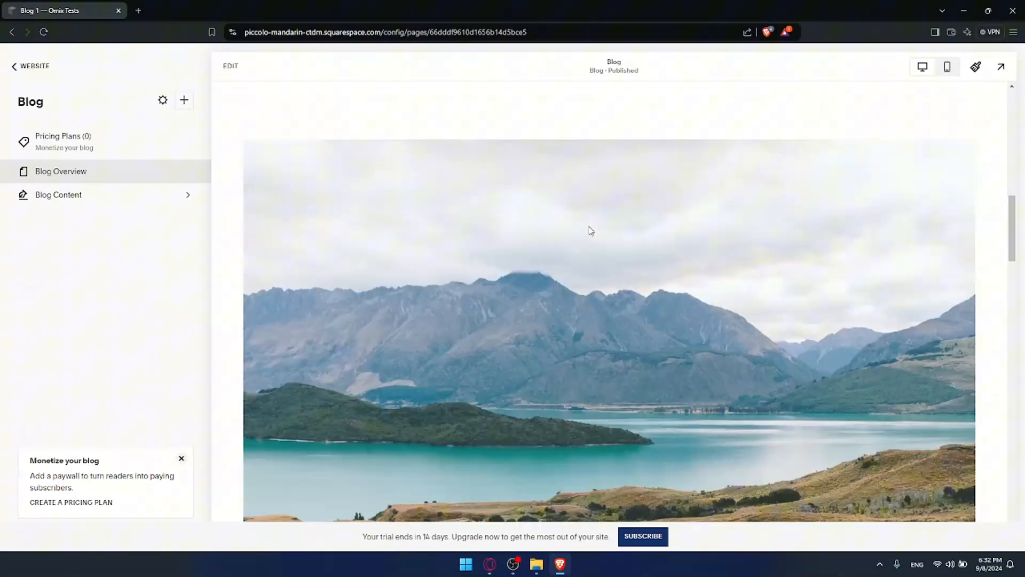
pyautogui.scroll(12, 588, 230)
pyautogui.scroll(7, 585, 226)
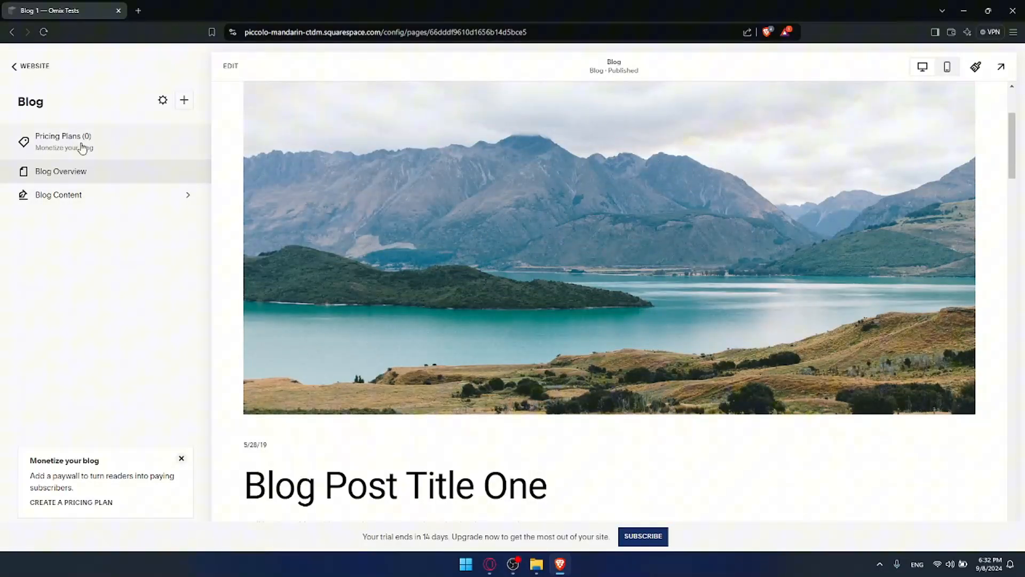
# Open the blog's Pricing Plans page and highlight its heading and paywall explanation.
pyautogui.click(117, 149)
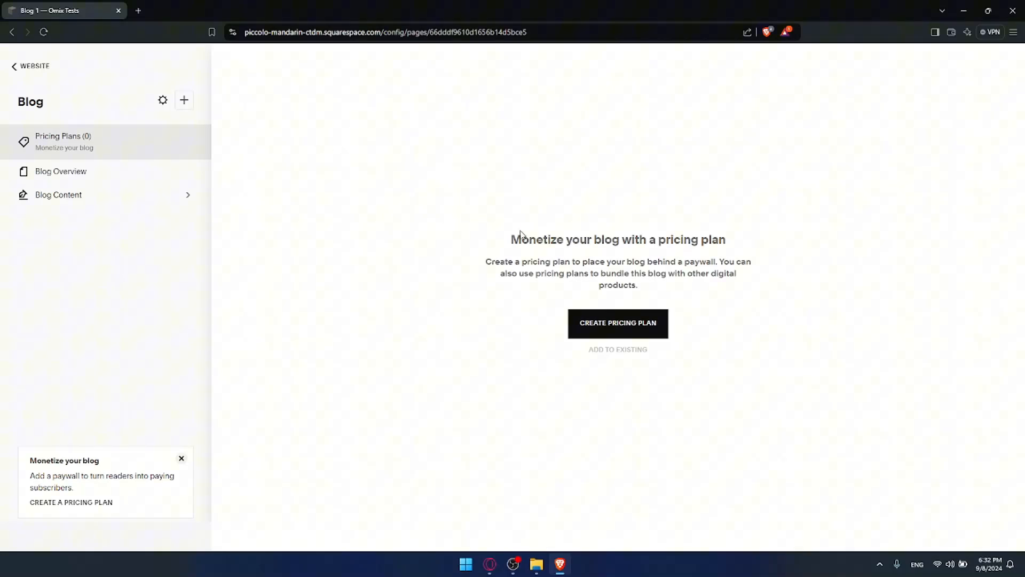
pyautogui.moveTo(508, 239); pyautogui.dragTo(727, 237)
pyautogui.click(728, 237)
pyautogui.moveTo(485, 262); pyautogui.dragTo(634, 272)
pyautogui.click(632, 272)
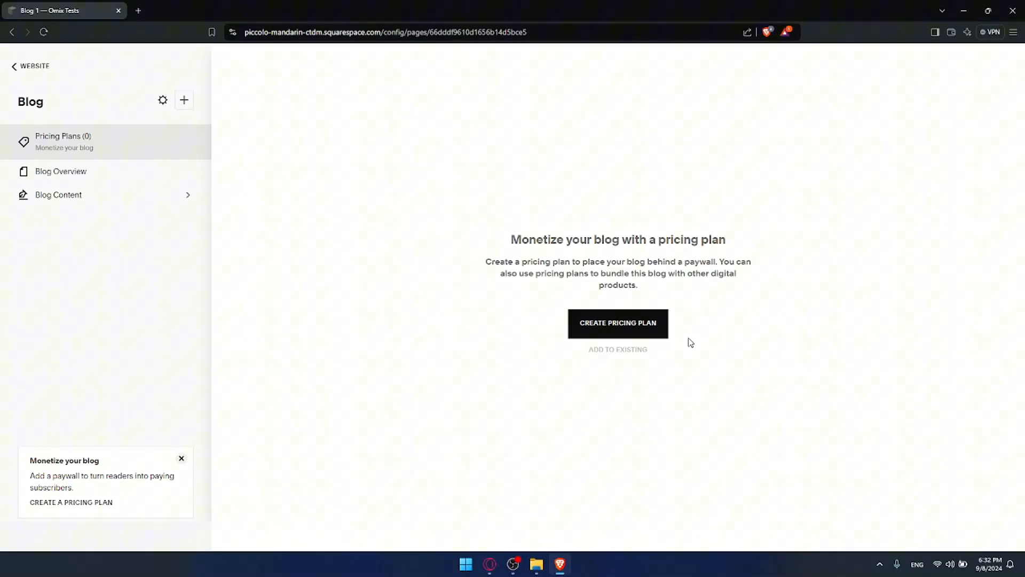
# Start a new pricing plan named Blog and review its name and prefilled description.
pyautogui.click(622, 330)
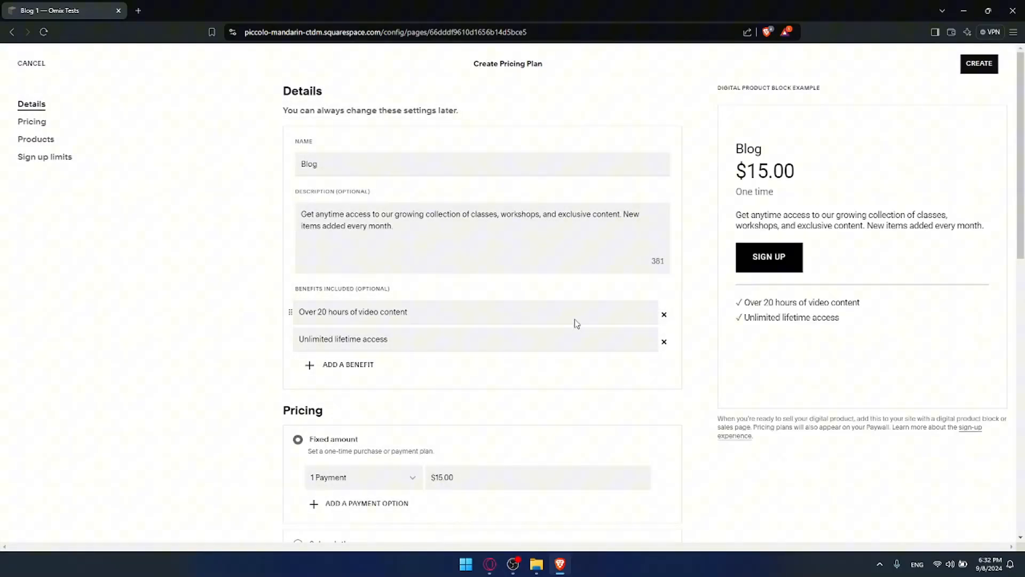
pyautogui.scroll(-10, 379, 198)
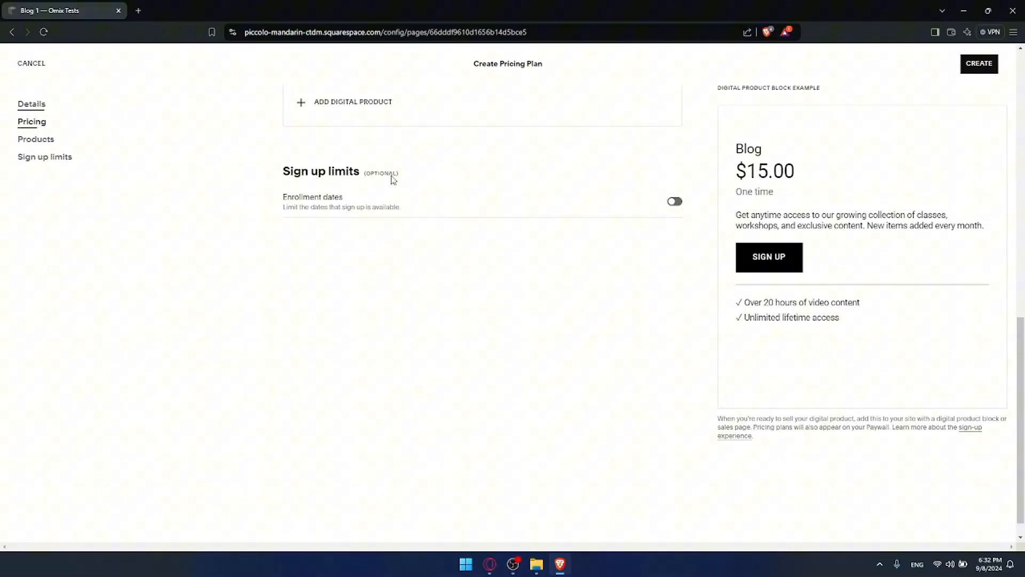
pyautogui.scroll(9, 422, 186)
pyautogui.scroll(2, 422, 186)
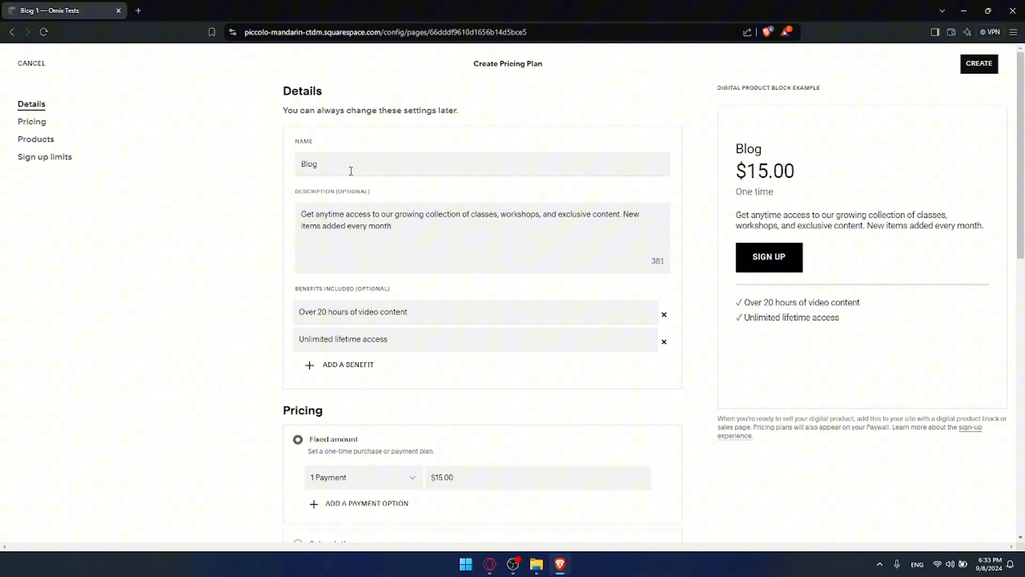
pyautogui.moveTo(322, 164); pyautogui.dragTo(294, 166)
pyautogui.moveTo(397, 226); pyautogui.dragTo(312, 215)
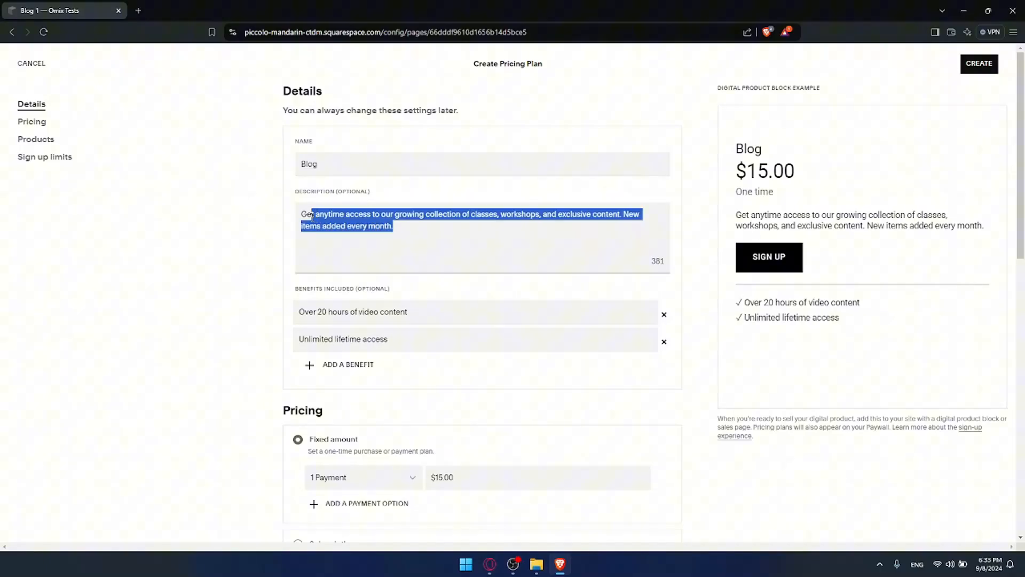
# Review the two benefits and the one-time $15.00 fixed-amount price.
pyautogui.scroll(-1, 320, 225)
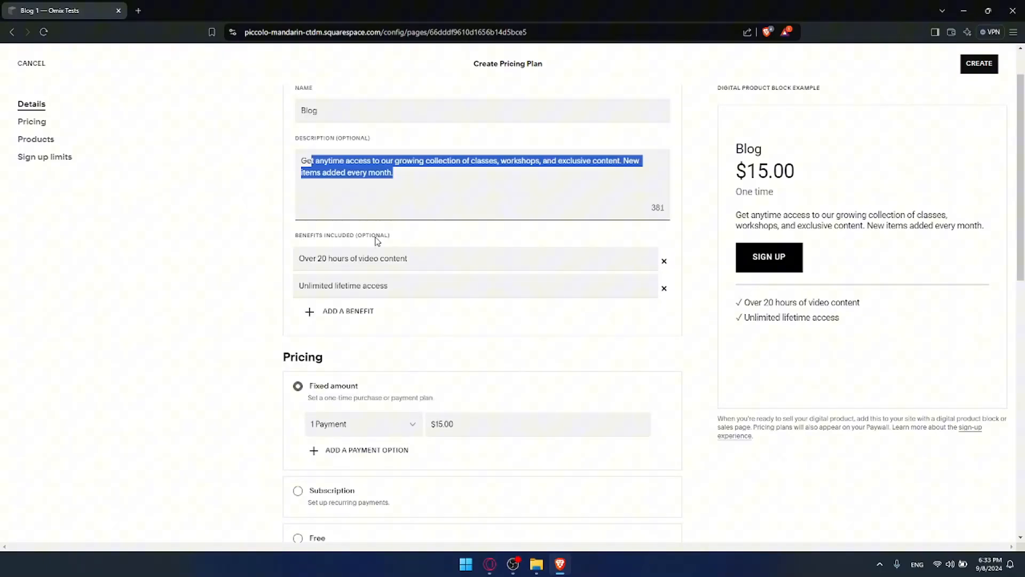
pyautogui.scroll(-3, 352, 254)
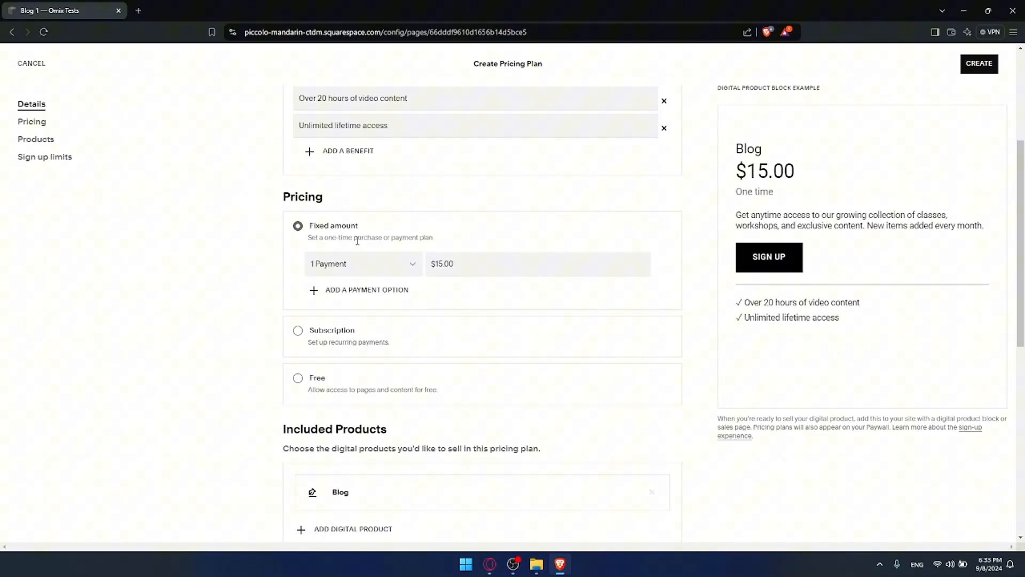
pyautogui.scroll(2, 358, 241)
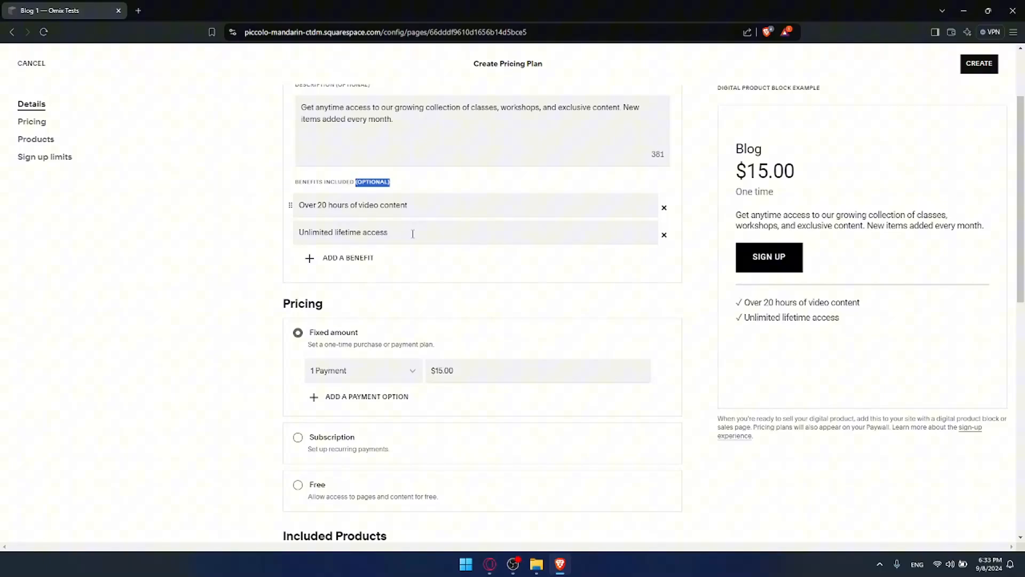
pyautogui.scroll(-2, 428, 277)
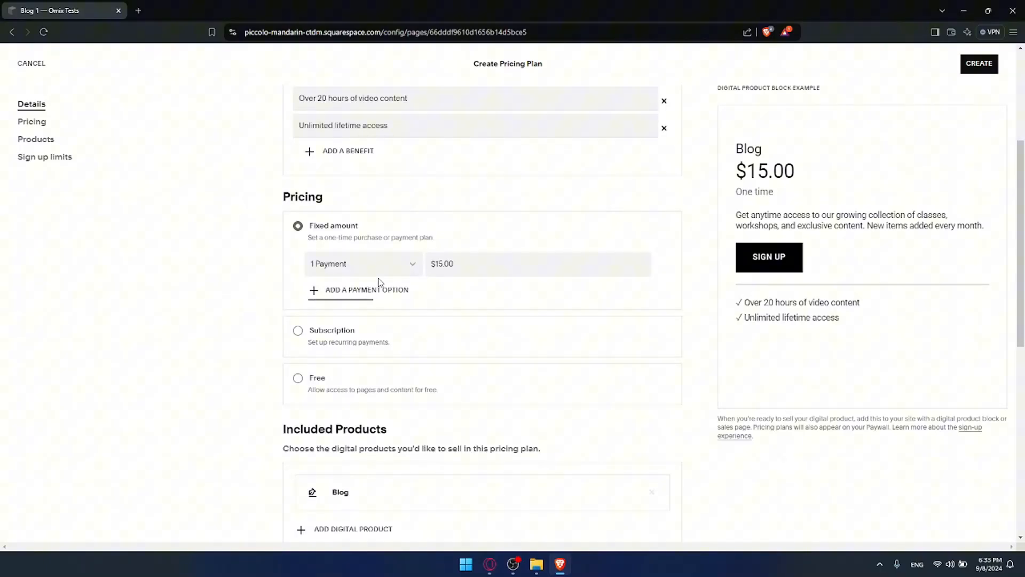
pyautogui.scroll(-1, 363, 267)
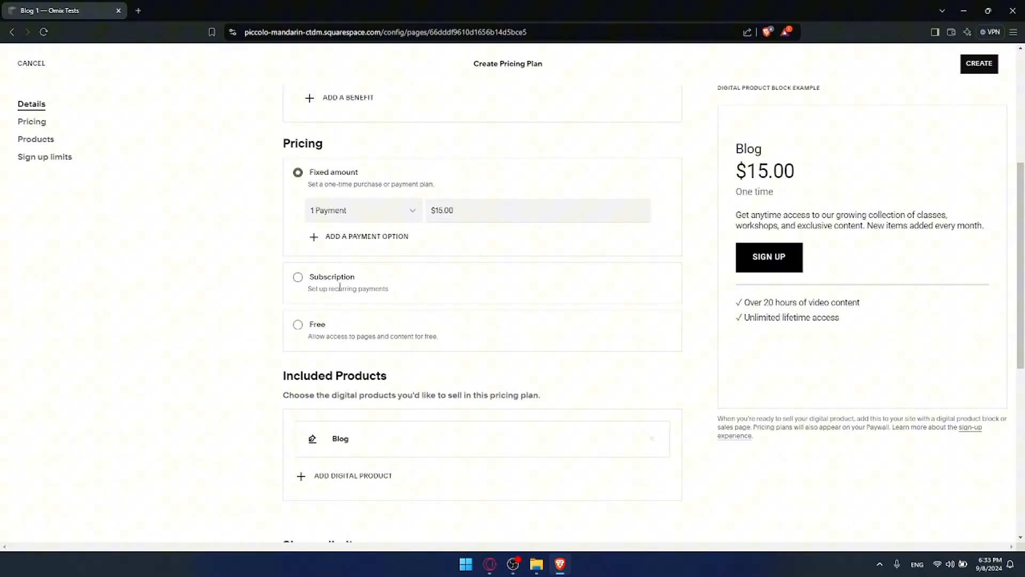
pyautogui.click(298, 276)
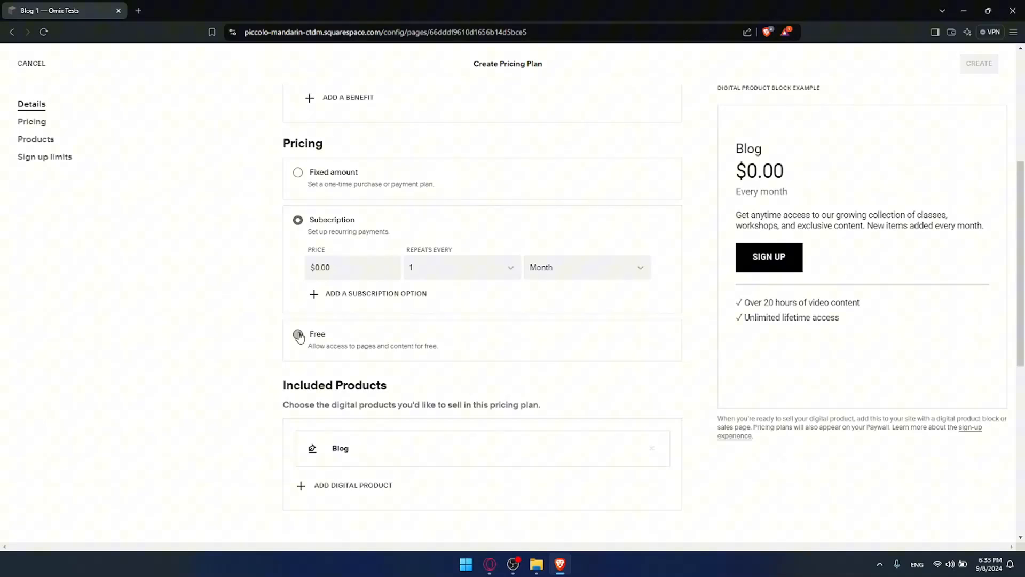
pyautogui.click(298, 335)
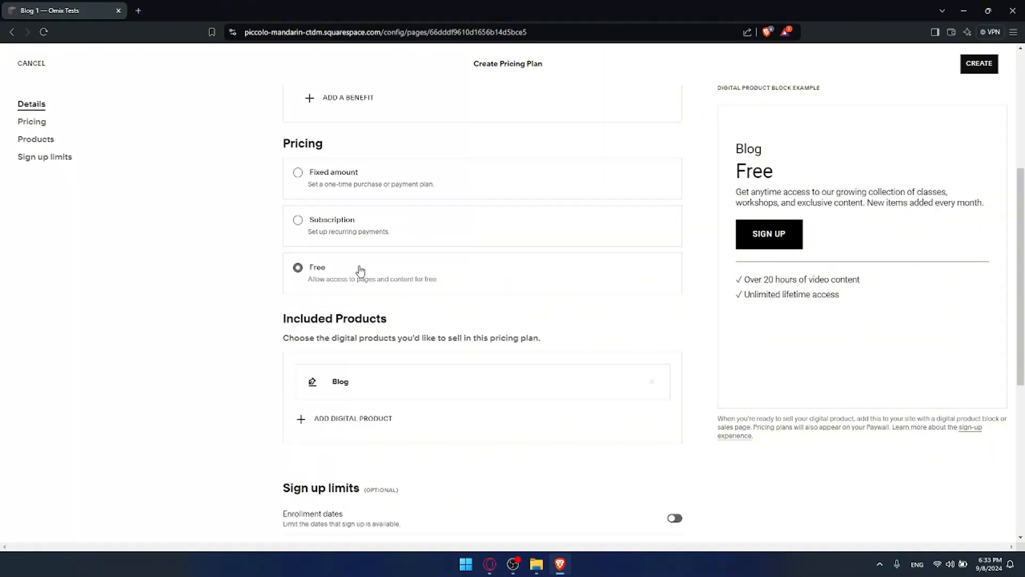
pyautogui.scroll(-2, 307, 233)
pyautogui.scroll(3, 319, 235)
pyautogui.click(299, 222)
pyautogui.scroll(-2, 320, 246)
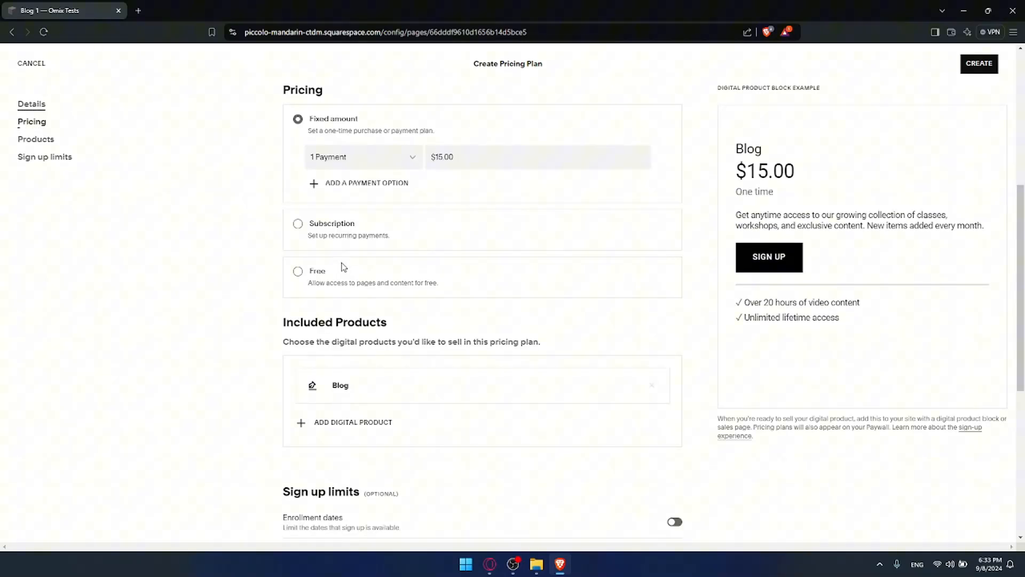
pyautogui.scroll(-1, 344, 267)
pyautogui.moveTo(284, 275); pyautogui.dragTo(381, 267)
pyautogui.click(380, 267)
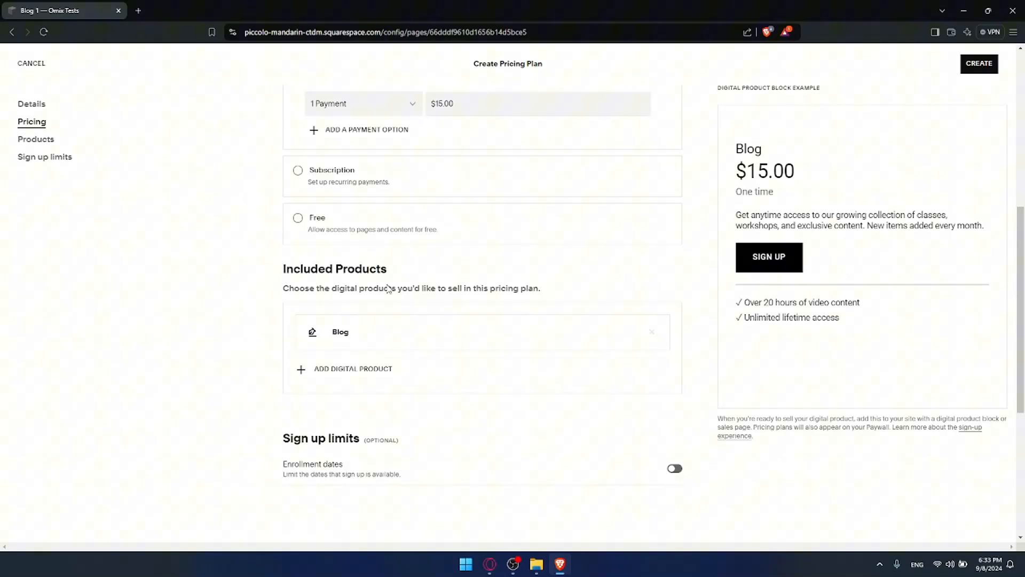
pyautogui.scroll(-1, 329, 307)
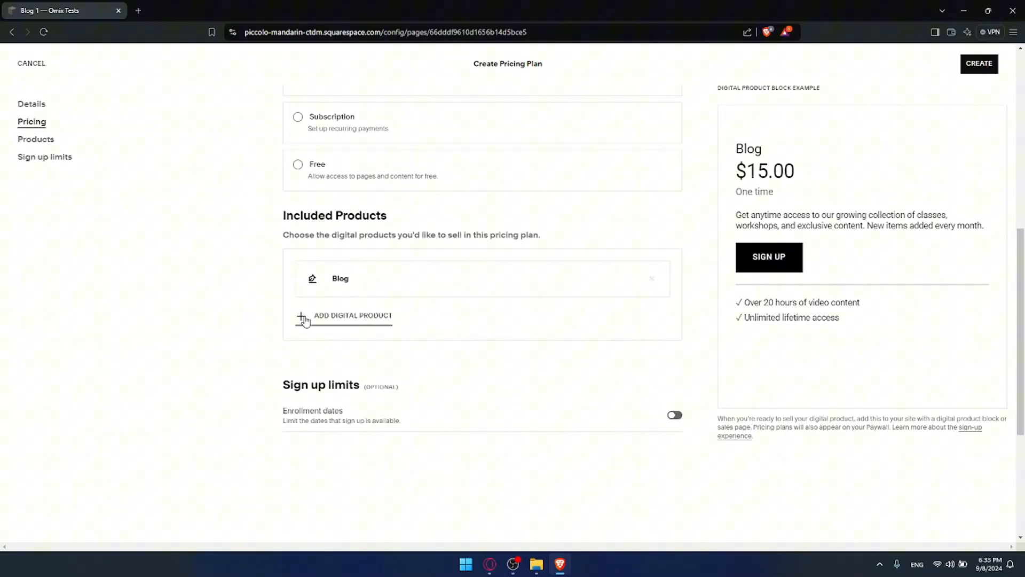
pyautogui.scroll(-3, 336, 308)
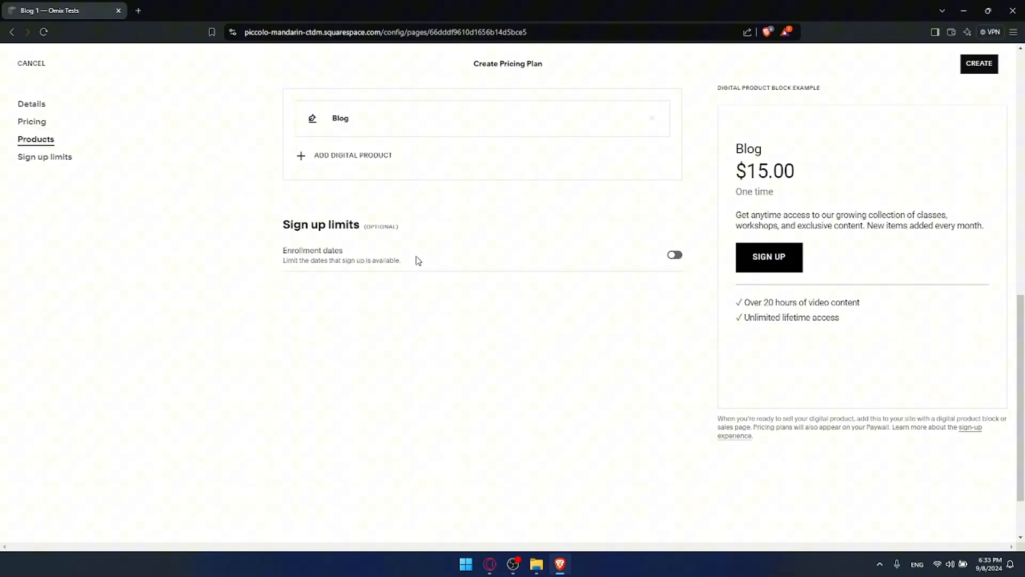
pyautogui.moveTo(281, 252); pyautogui.dragTo(381, 261)
pyautogui.click(337, 252)
pyautogui.click(390, 260)
pyautogui.click(674, 255)
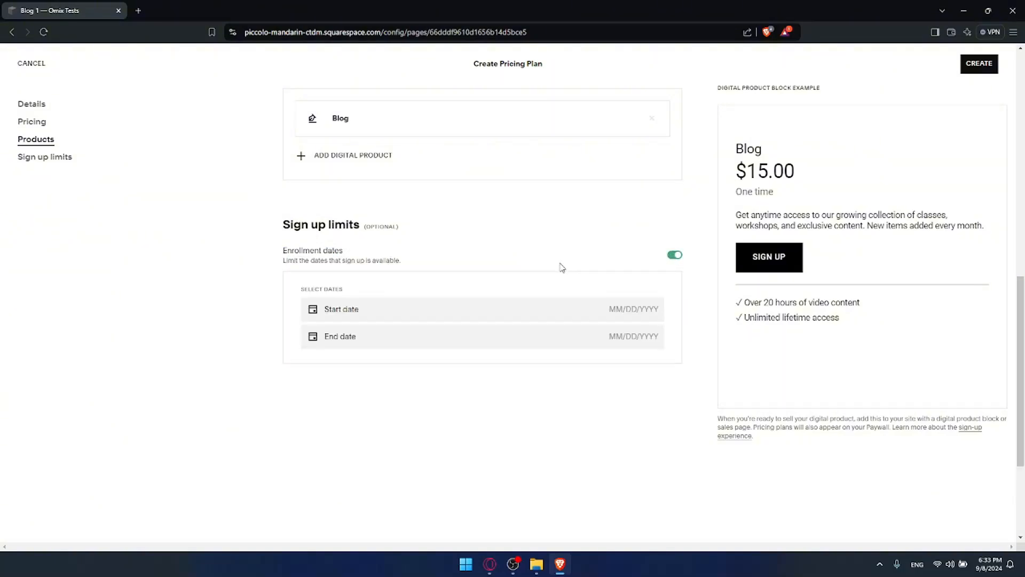
pyautogui.click(377, 308)
pyautogui.click(462, 242)
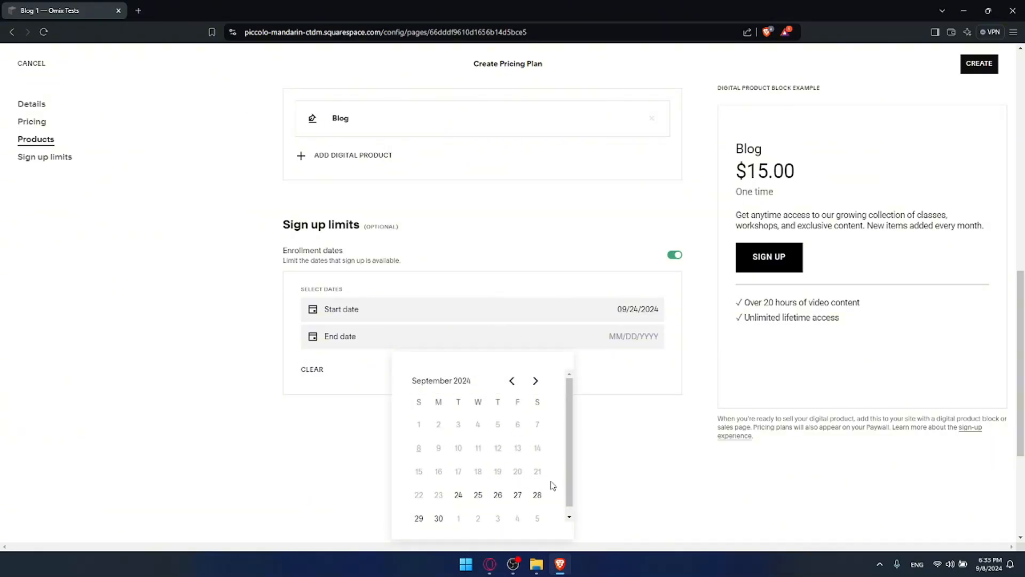
pyautogui.click(535, 380)
pyautogui.click(536, 381)
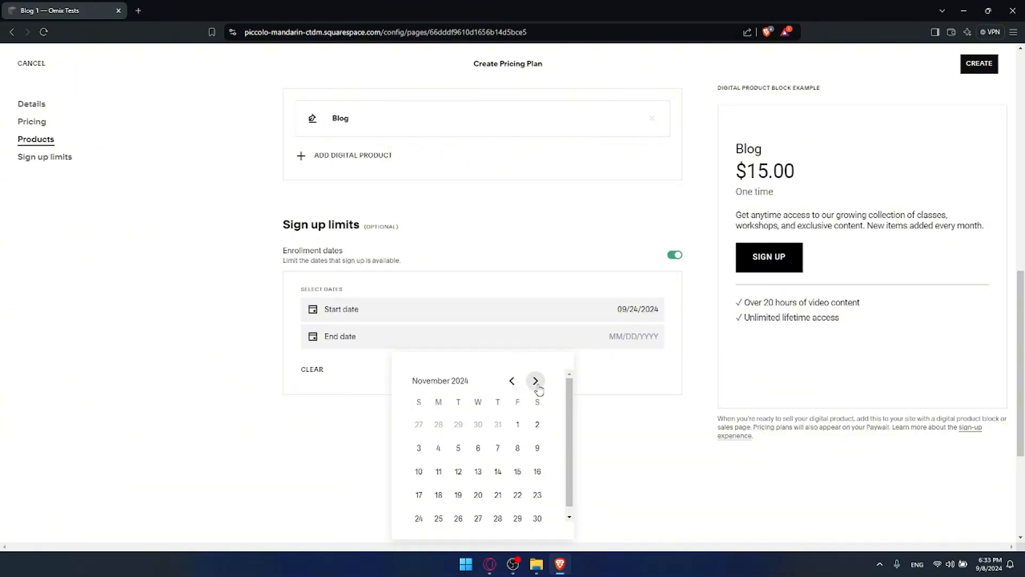
pyautogui.click(514, 518)
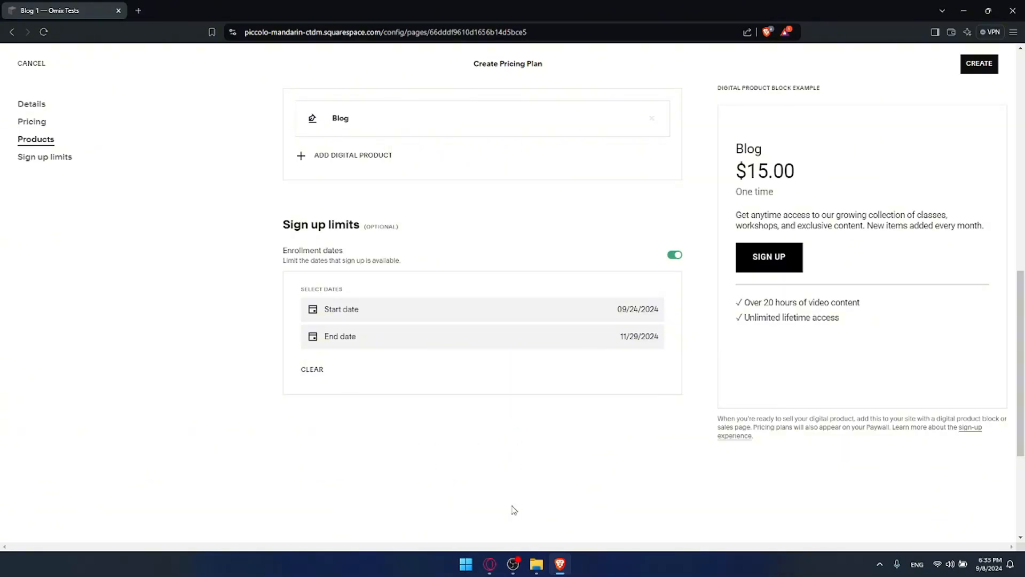
pyautogui.click(313, 369)
pyautogui.click(674, 255)
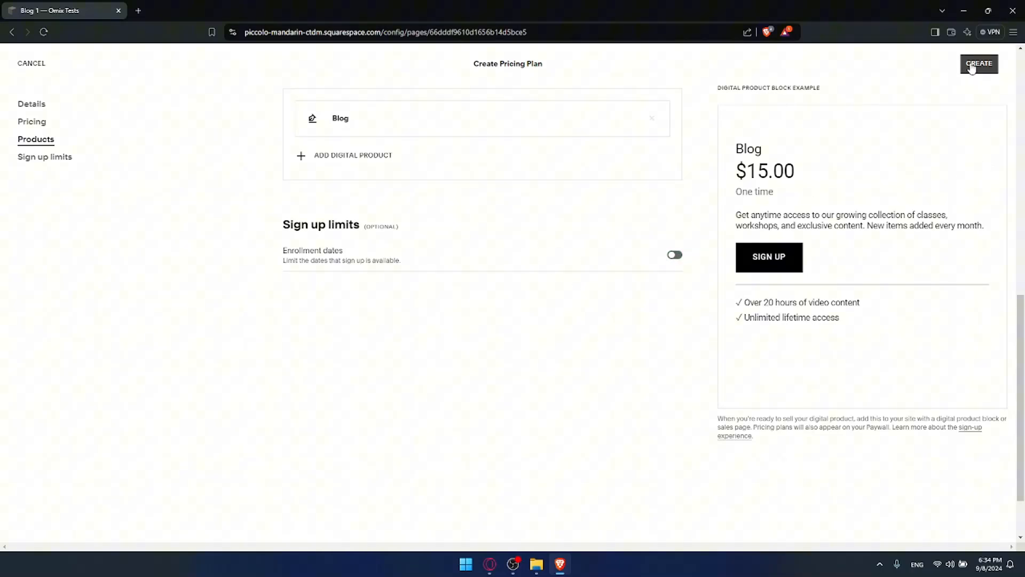
# Discard the unsaved pricing plan and return to the Blog overview preview of sample posts.
pyautogui.click(32, 63)
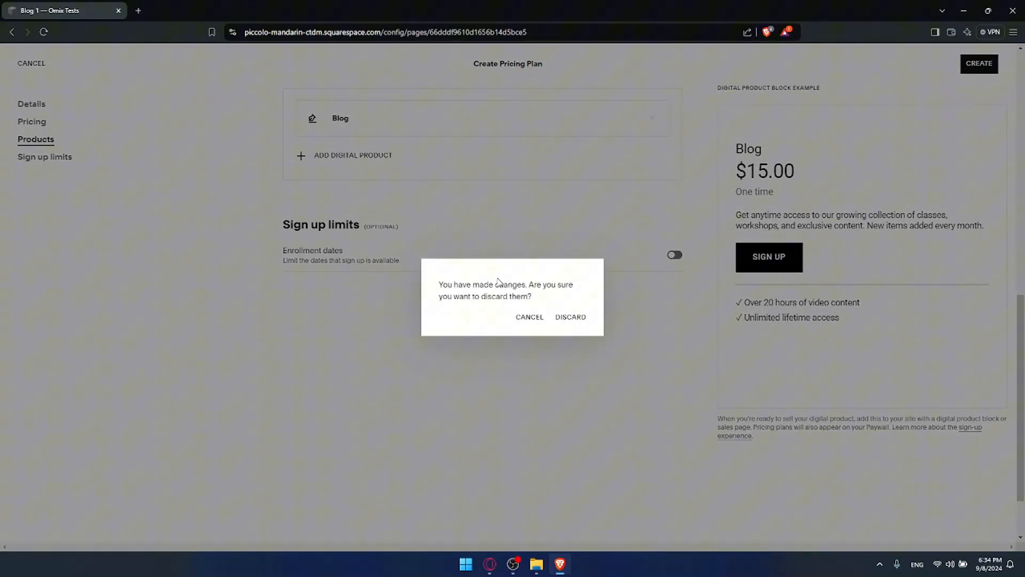
pyautogui.click(563, 319)
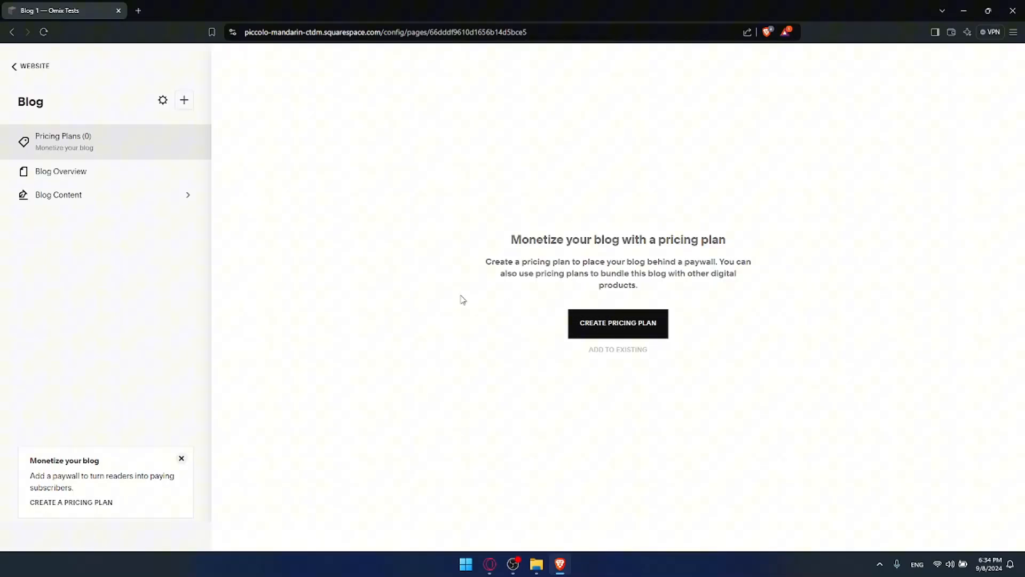
pyautogui.click(85, 173)
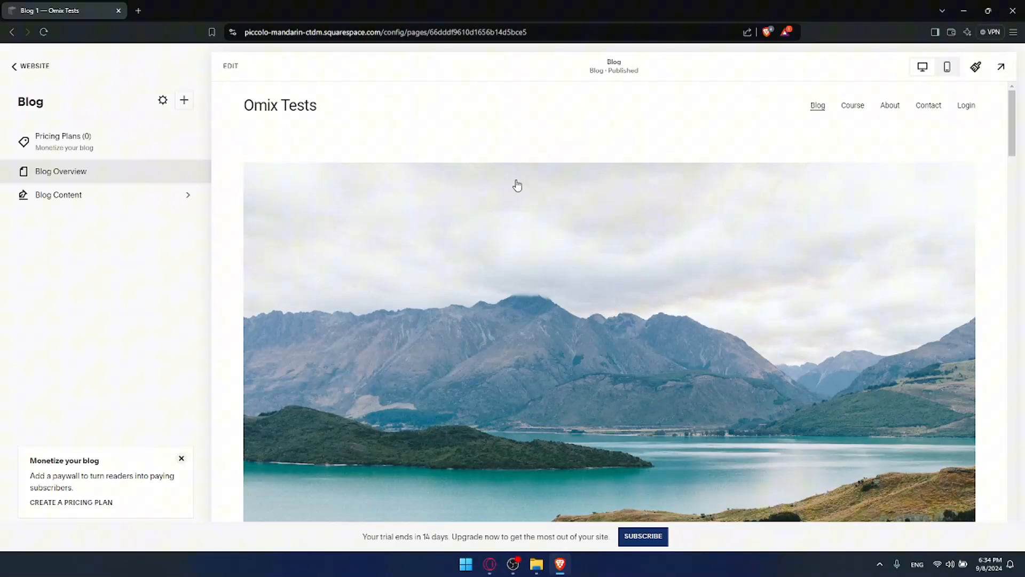
pyautogui.scroll(-15, 556, 191)
pyautogui.scroll(-10, 560, 192)
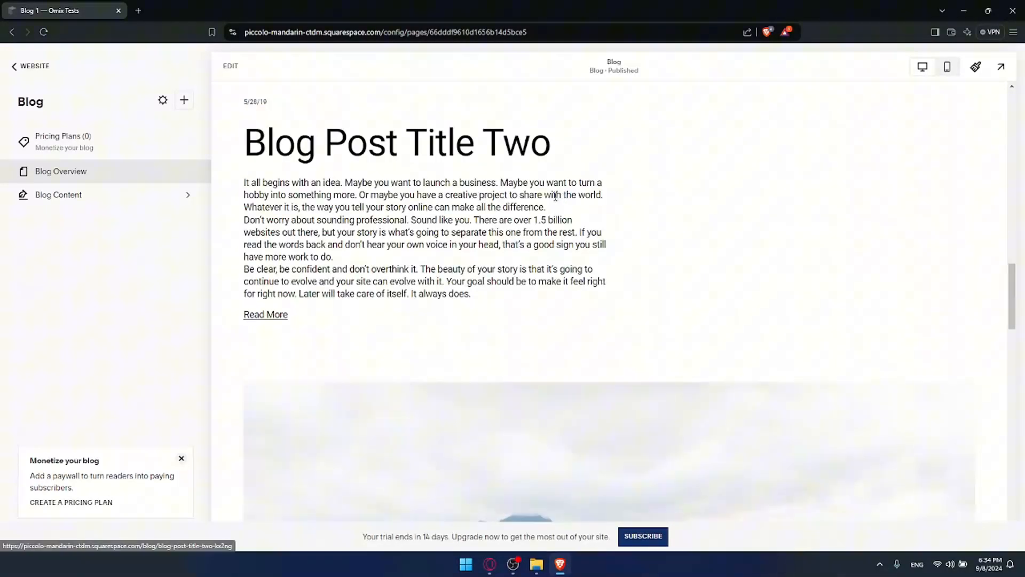
pyautogui.scroll(-6, 502, 226)
pyautogui.scroll(-5, 503, 226)
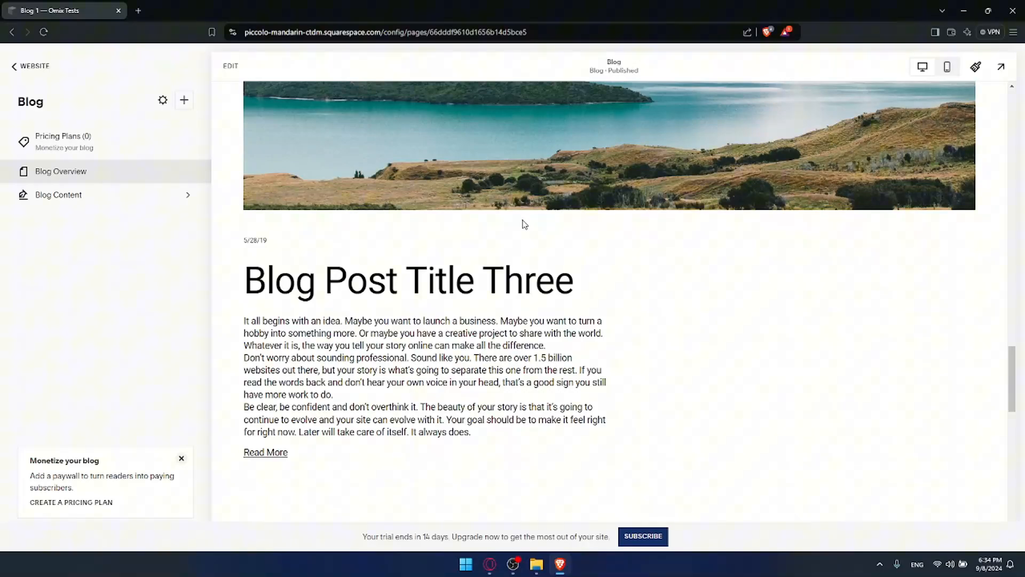
pyautogui.scroll(-15, 659, 234)
pyautogui.scroll(8, 659, 234)
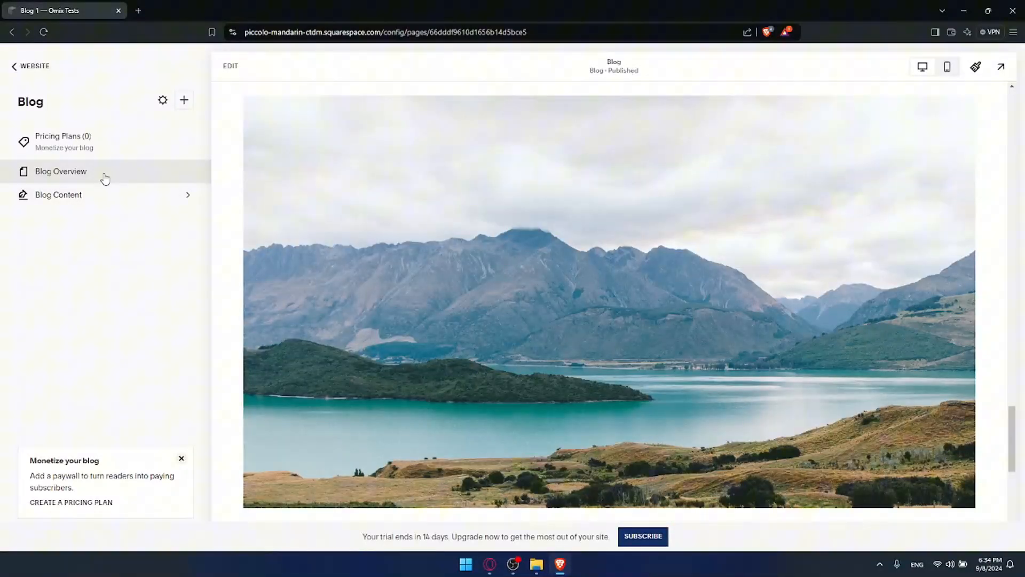
# In Blog Content, delete Blog Post Title Four, Three and Two, keeping Blog Post Title One.
pyautogui.click(108, 200)
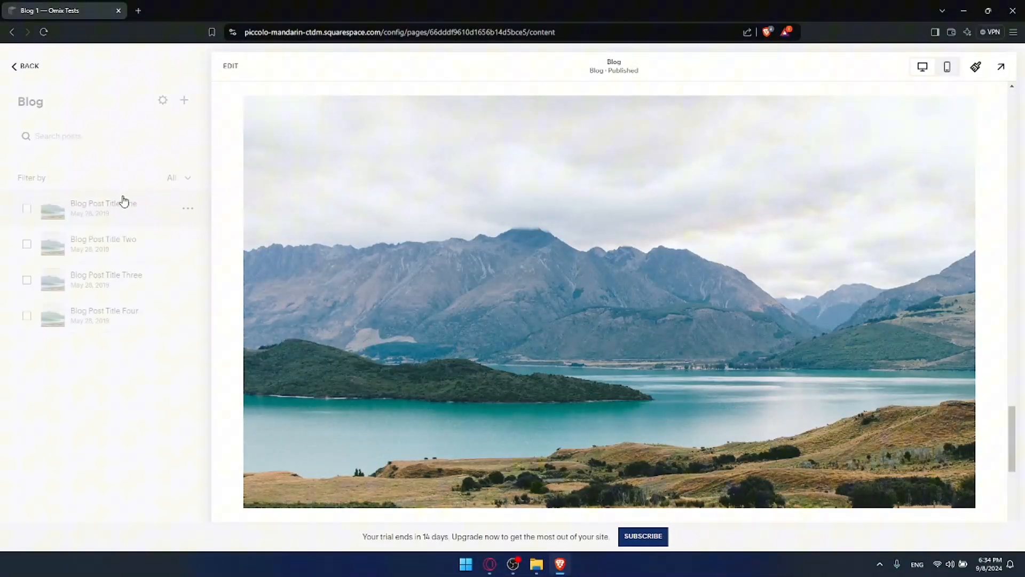
pyautogui.scroll(10, 487, 289)
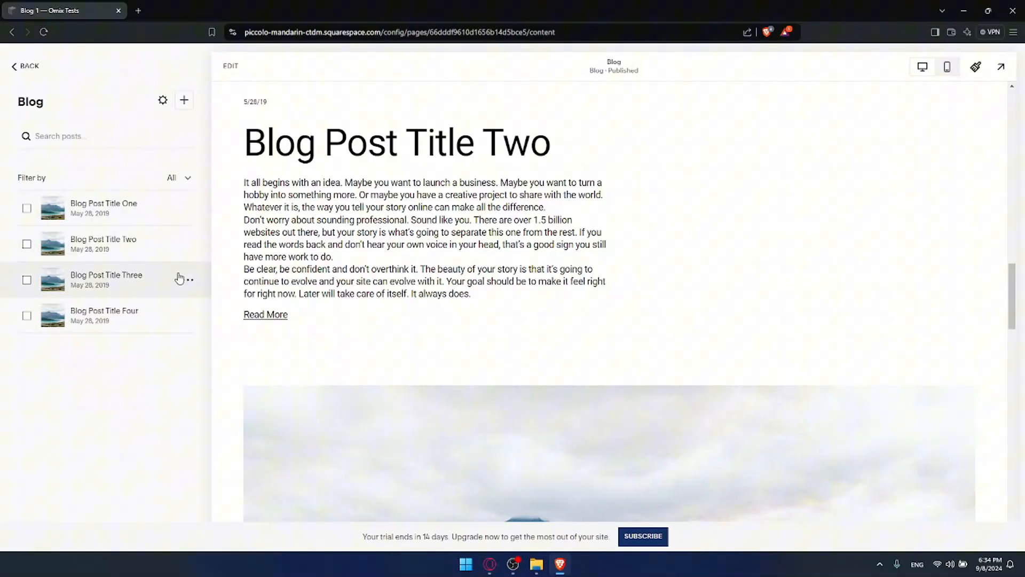
pyautogui.click(187, 319)
pyautogui.click(186, 383)
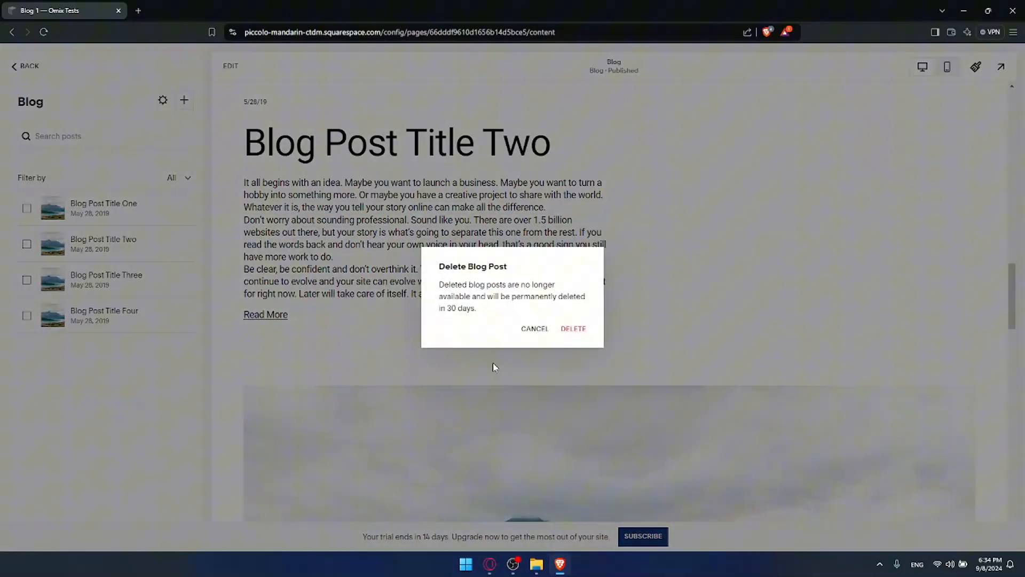
pyautogui.click(570, 330)
pyautogui.click(188, 280)
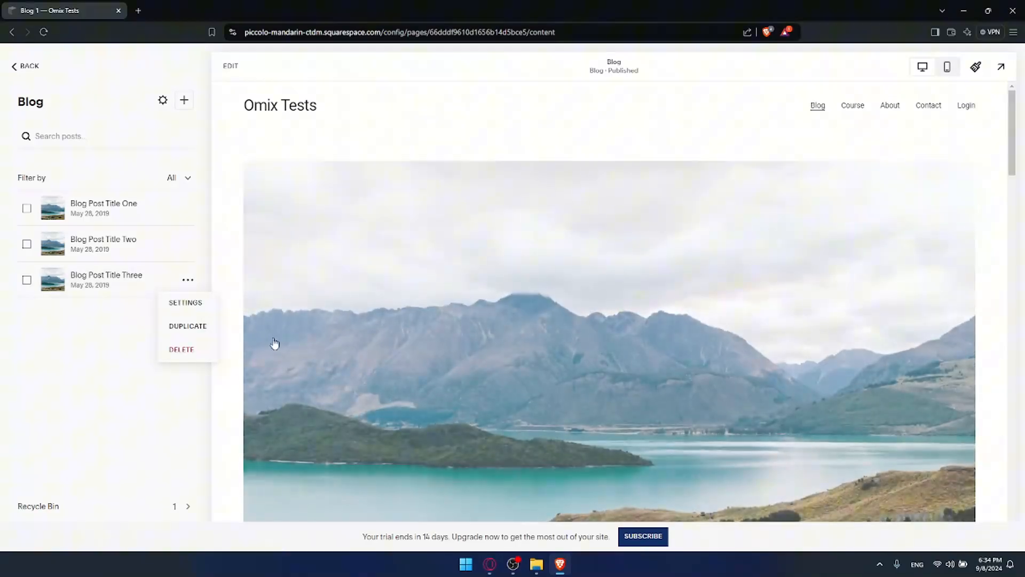
pyautogui.click(181, 346)
pyautogui.click(569, 328)
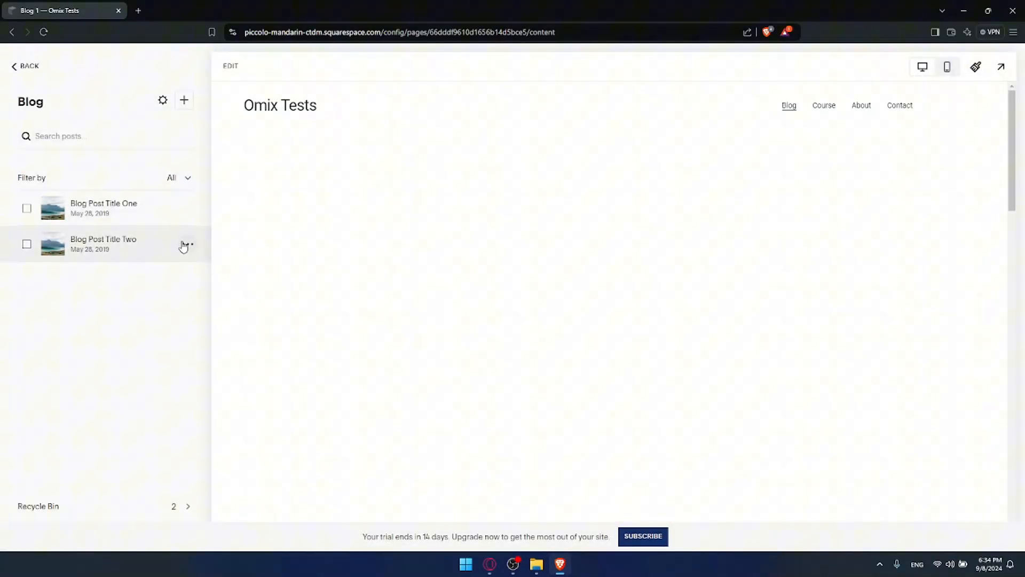
pyautogui.click(188, 244)
pyautogui.click(179, 314)
pyautogui.click(569, 327)
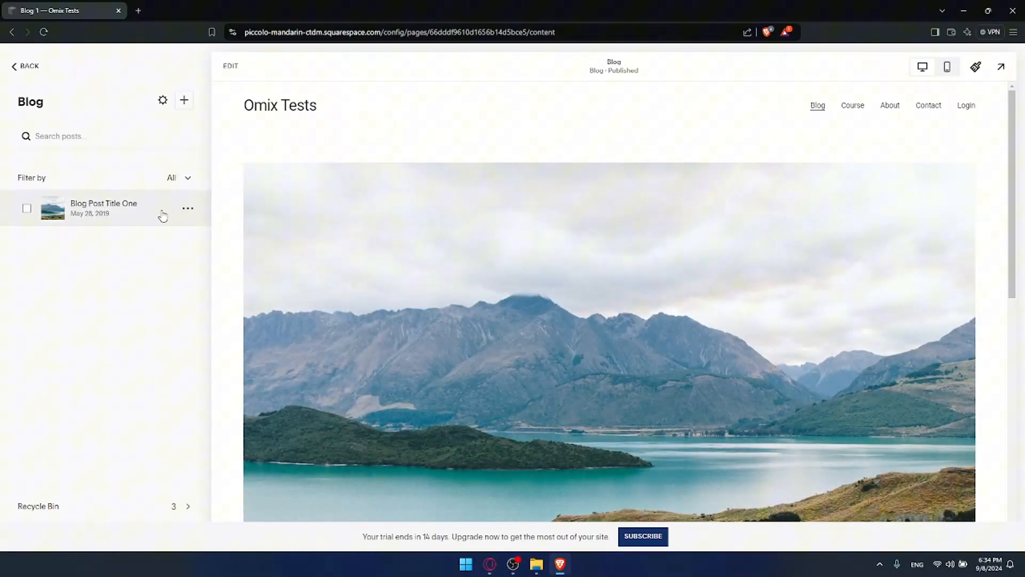
pyautogui.click(187, 211)
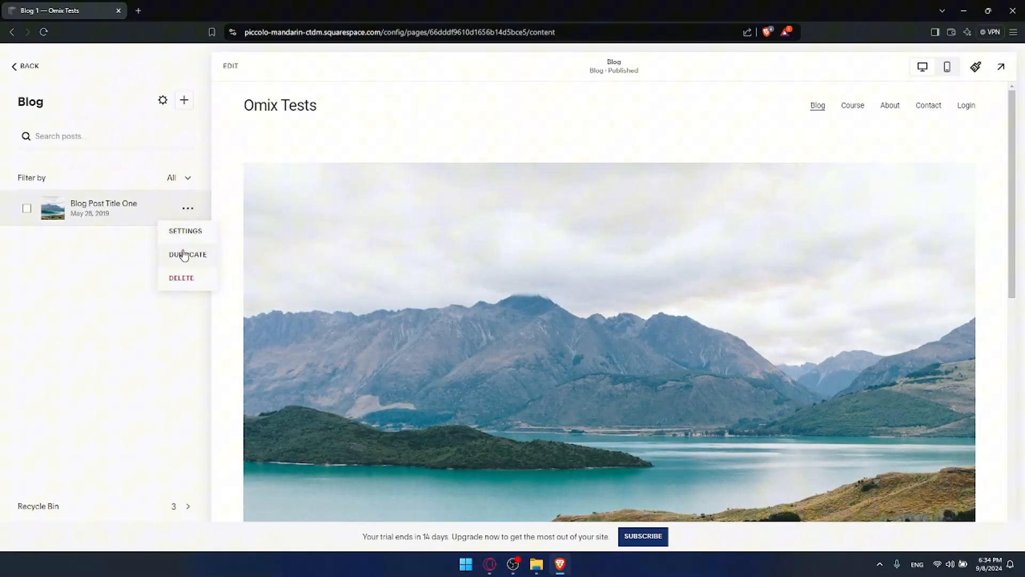
# Review Blog Post Title One's Options, SEO, Social Image, Share, Location and Content settings, then close them.
pyautogui.click(185, 231)
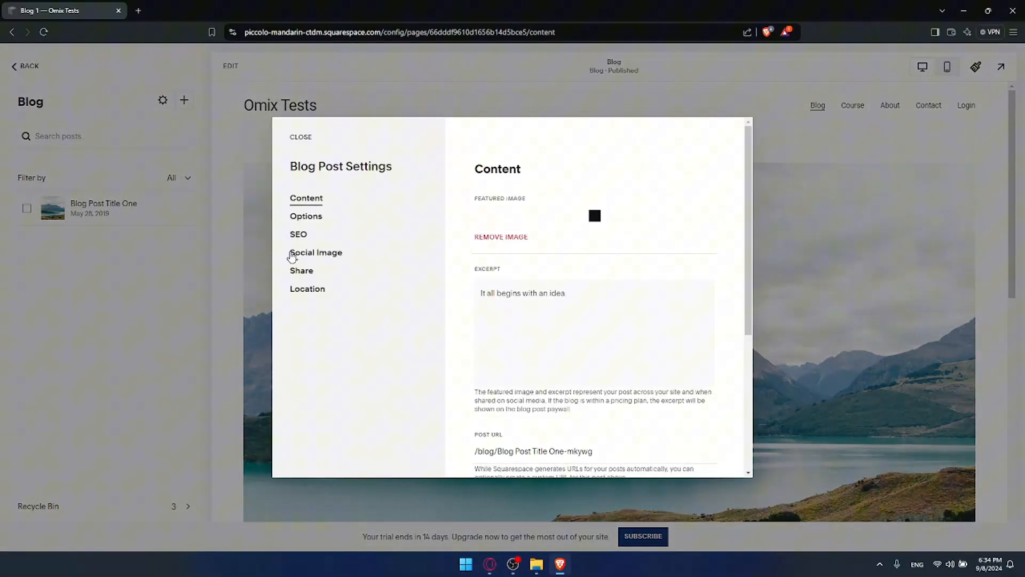
pyautogui.scroll(-2, 546, 255)
pyautogui.scroll(2, 546, 255)
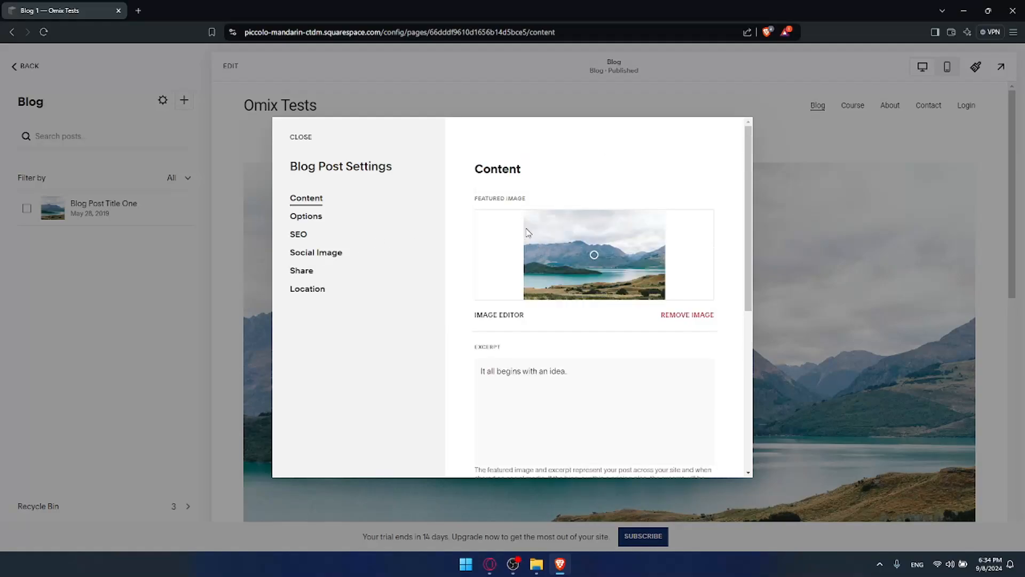
pyautogui.click(313, 219)
pyautogui.click(308, 239)
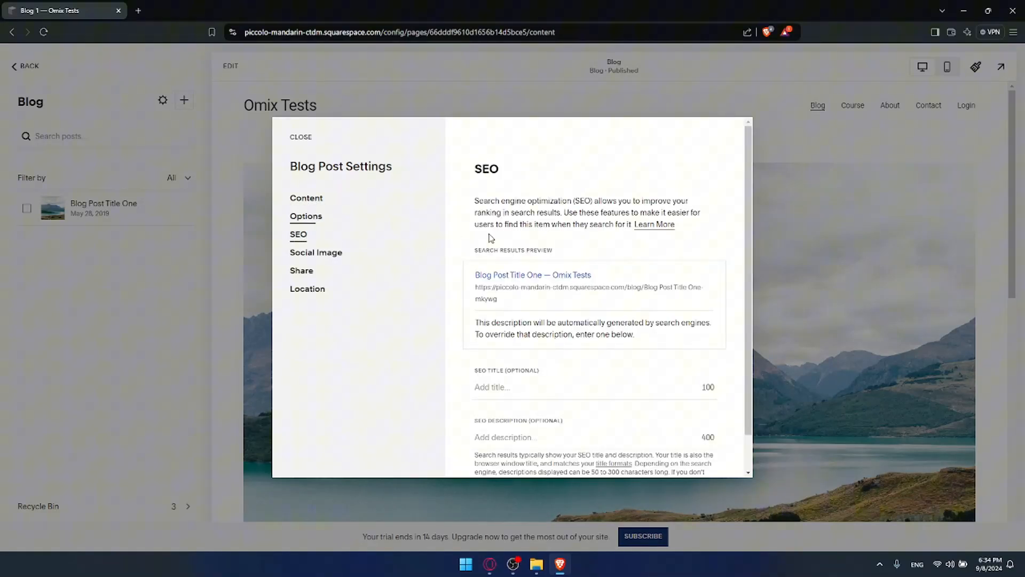
pyautogui.scroll(-1, 531, 252)
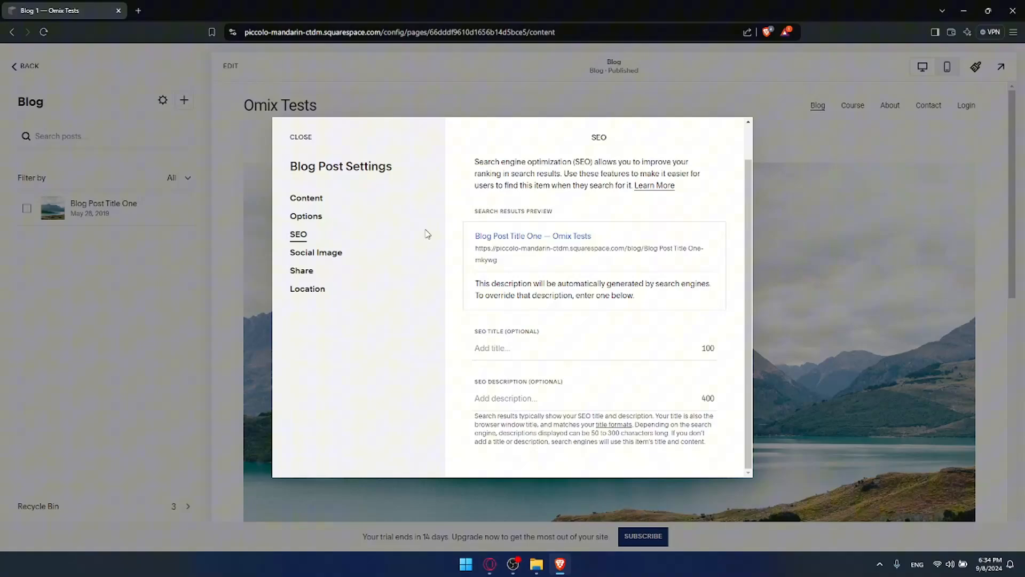
pyautogui.click(335, 255)
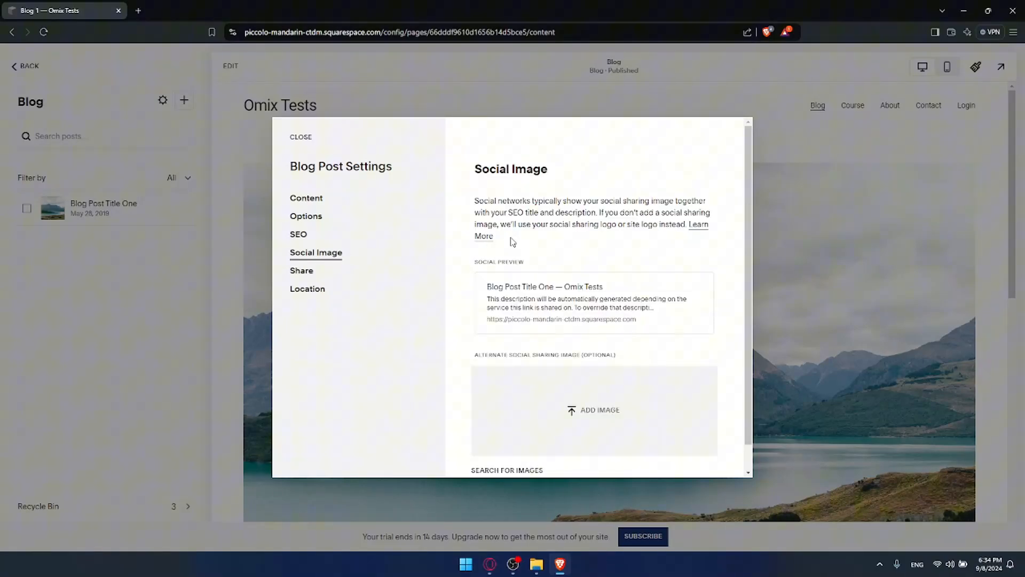
pyautogui.click(316, 272)
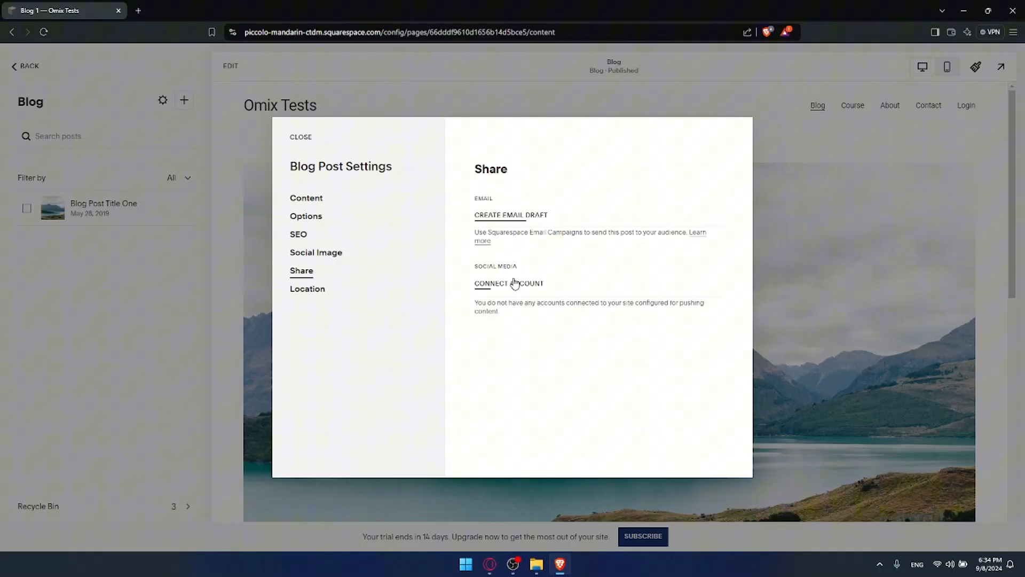
pyautogui.click(316, 289)
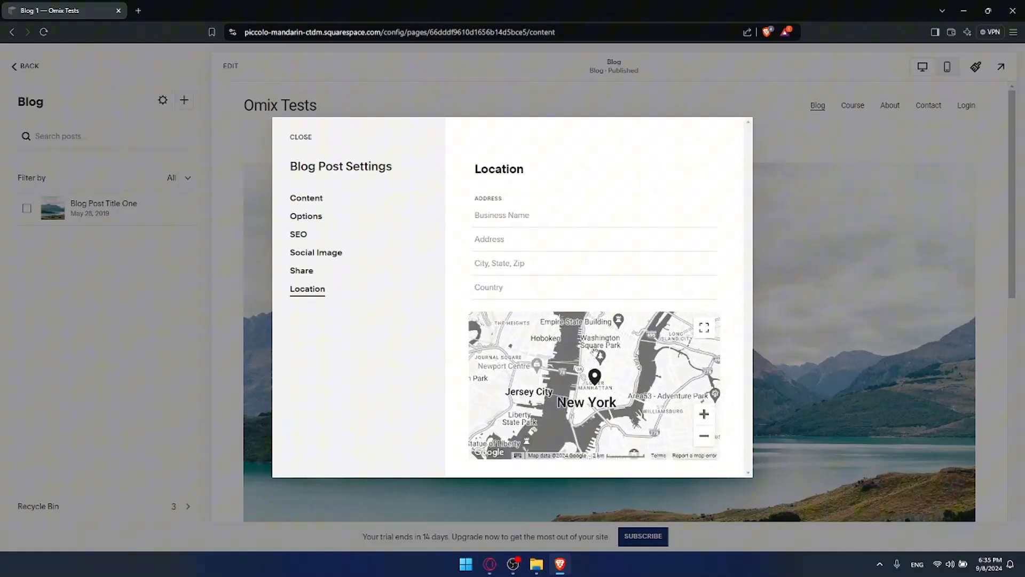
pyautogui.click(306, 198)
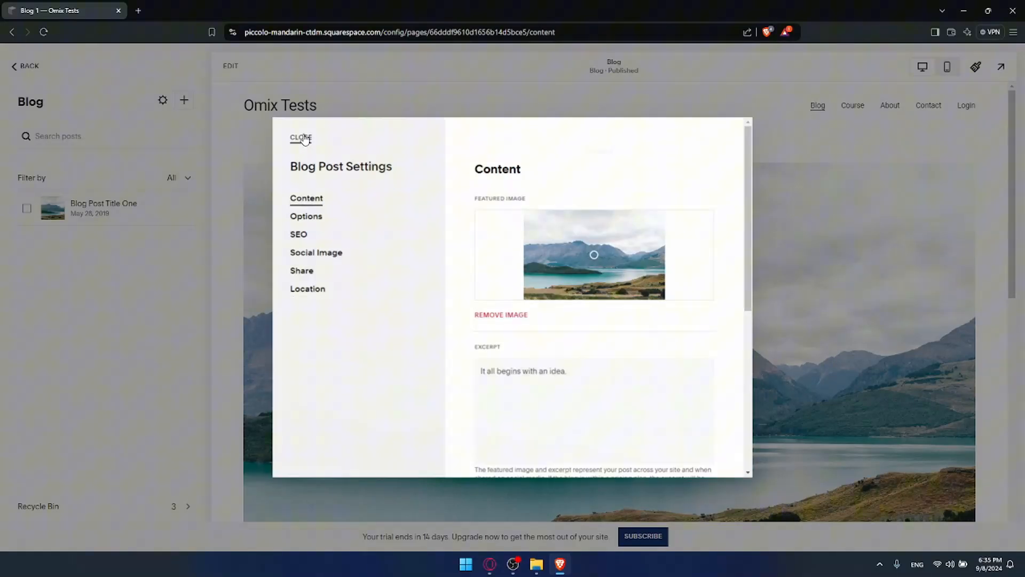
pyautogui.click(188, 169)
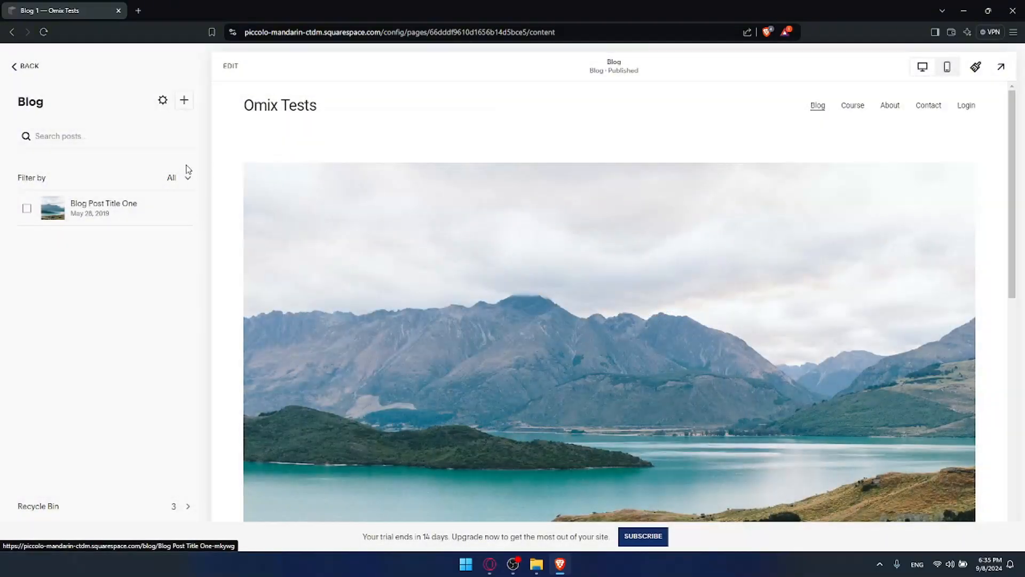
# Start a new blog post titled 'test'.
pyautogui.click(184, 101)
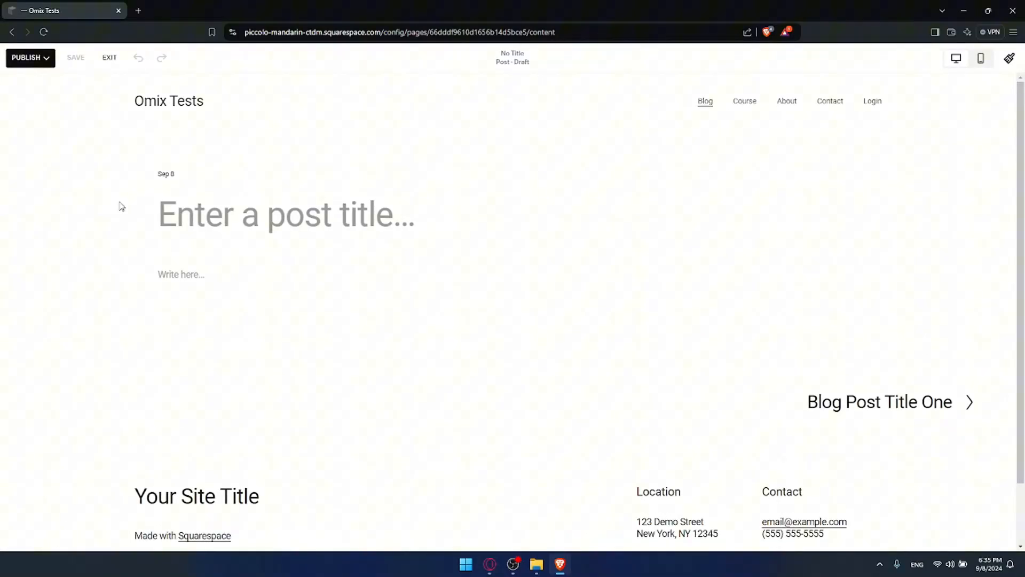
pyautogui.write('e')
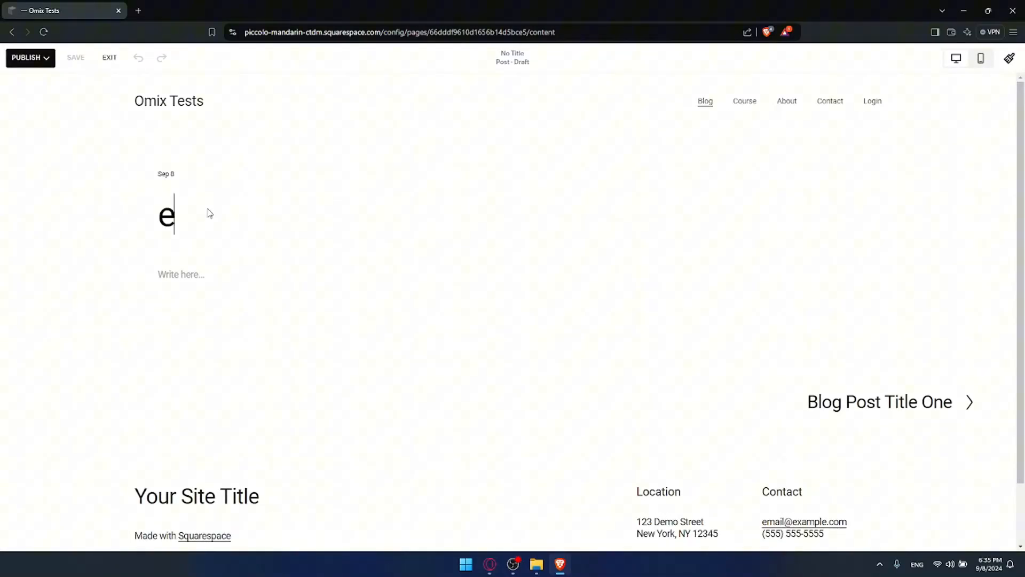
pyautogui.press('BackSpace')
pyautogui.write('test')
# Fill the body text block with a line of filler text and publish the post immediately.
pyautogui.click(254, 263)
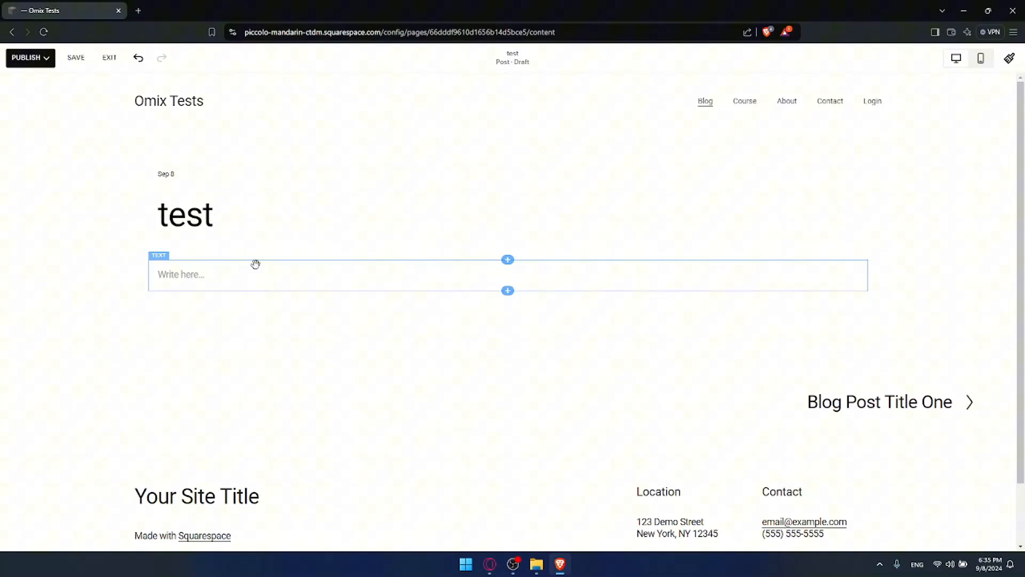
pyautogui.click(224, 276)
pyautogui.write("dsflgesoifsdo;bgpo;ushad;ignasfjg'pfgsd")
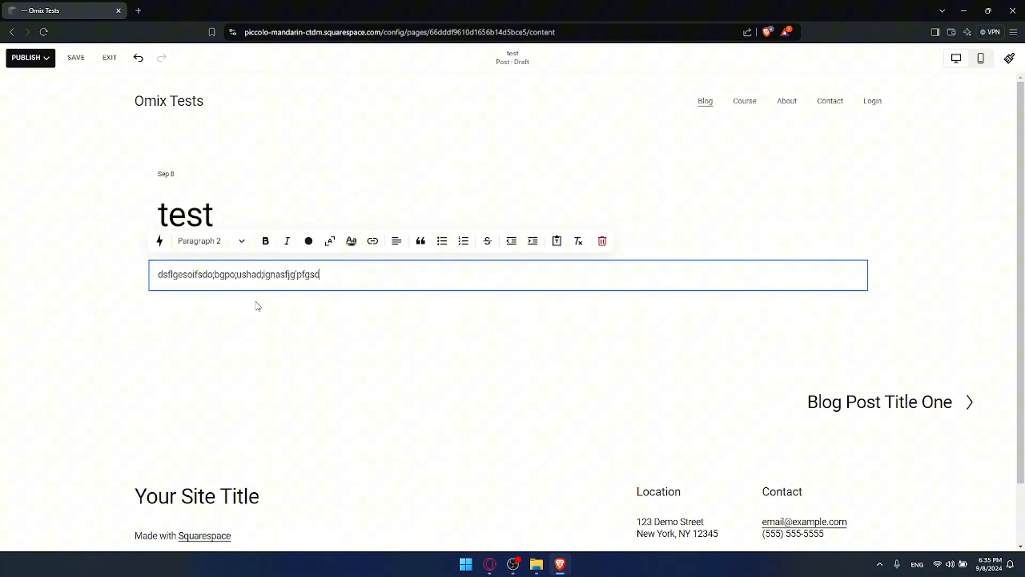
pyautogui.click(284, 327)
pyautogui.click(30, 60)
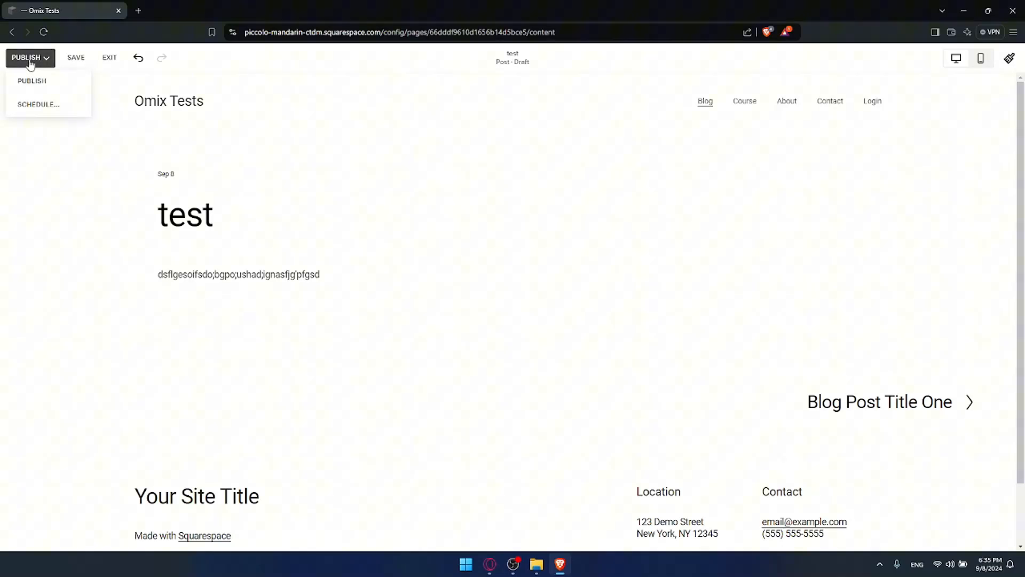
pyautogui.click(30, 81)
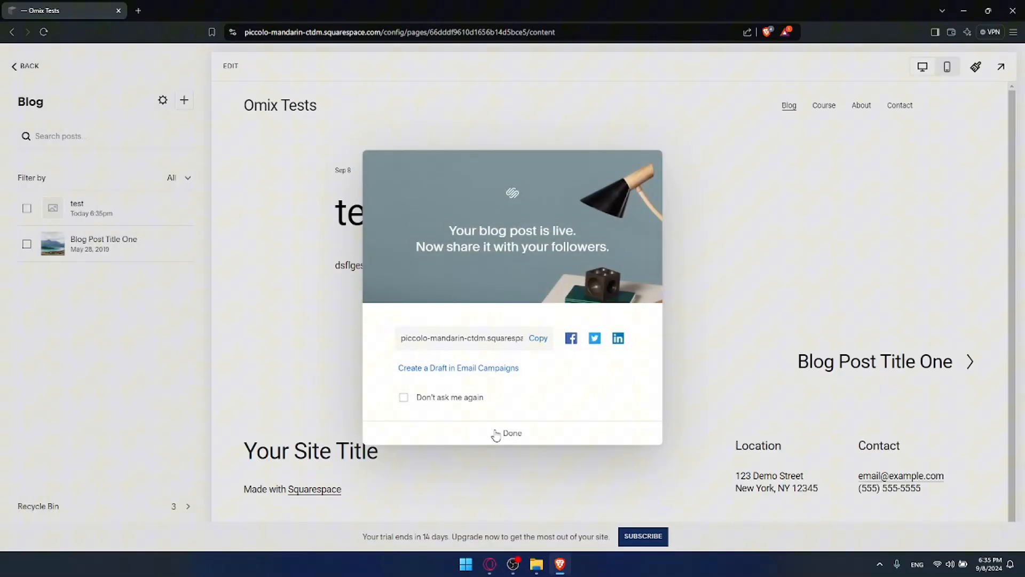
# Dismiss the post-is-live message and upload the third image file as the test post's featured image.
pyautogui.click(510, 433)
pyautogui.moveTo(176, 212)
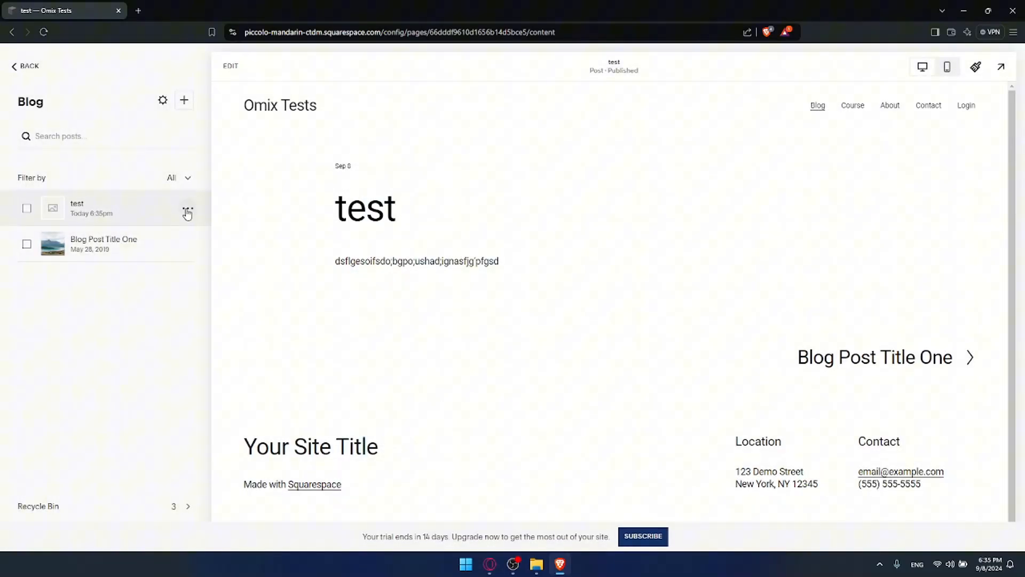
pyautogui.click(188, 209)
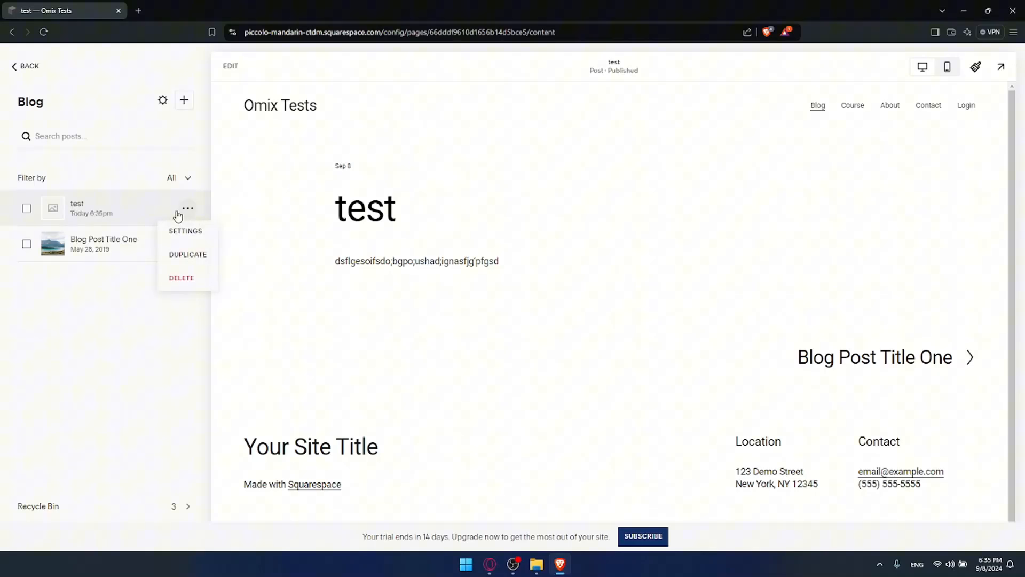
pyautogui.click(186, 233)
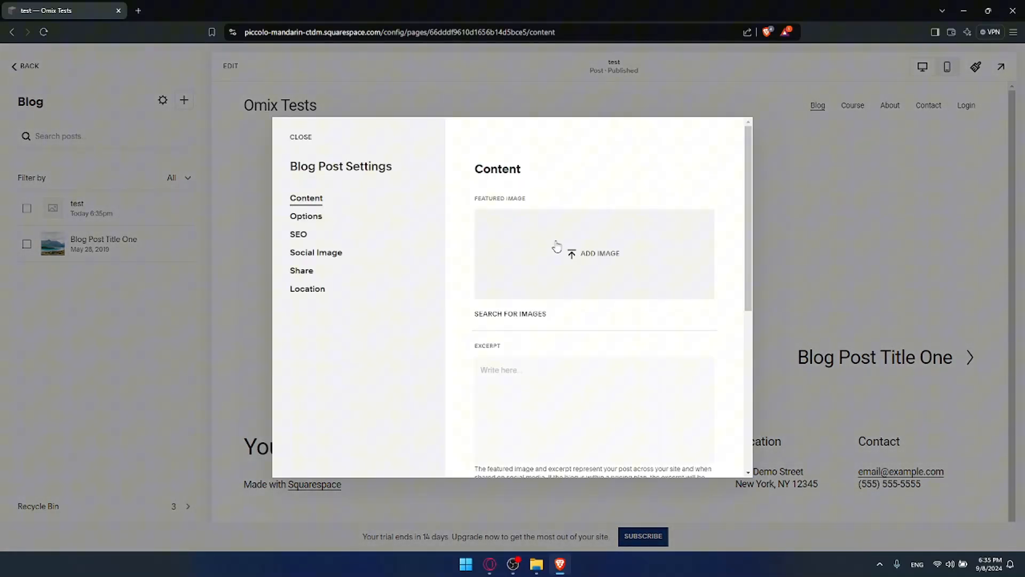
pyautogui.click(557, 246)
pyautogui.doubleClick(243, 102)
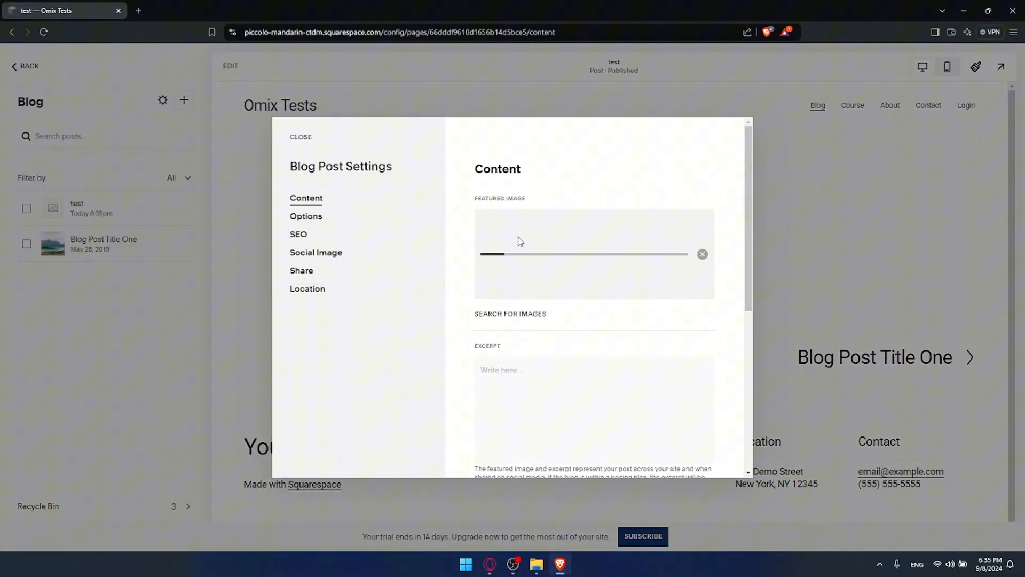
# Look over the test post's Options, SEO and Share settings, then close the settings.
pyautogui.scroll(-4, 520, 243)
pyautogui.scroll(3, 527, 283)
pyautogui.scroll(-1, 540, 294)
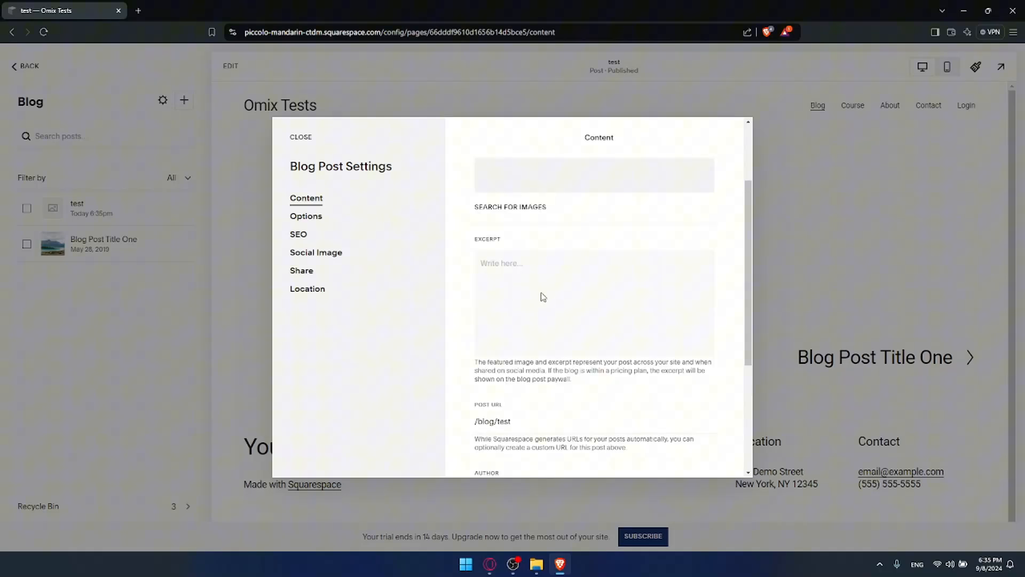
pyautogui.scroll(-2, 575, 283)
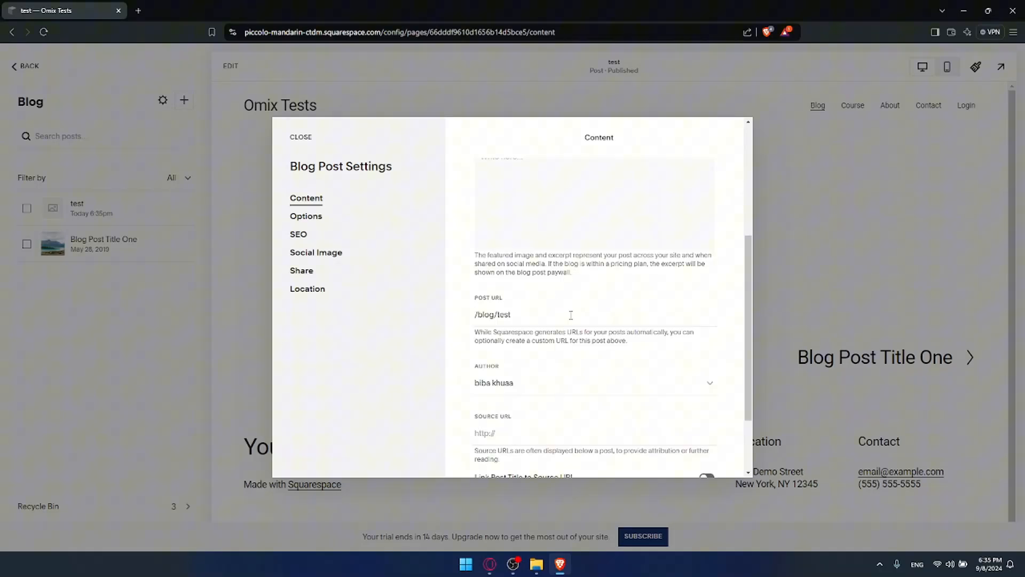
pyautogui.scroll(-1, 571, 315)
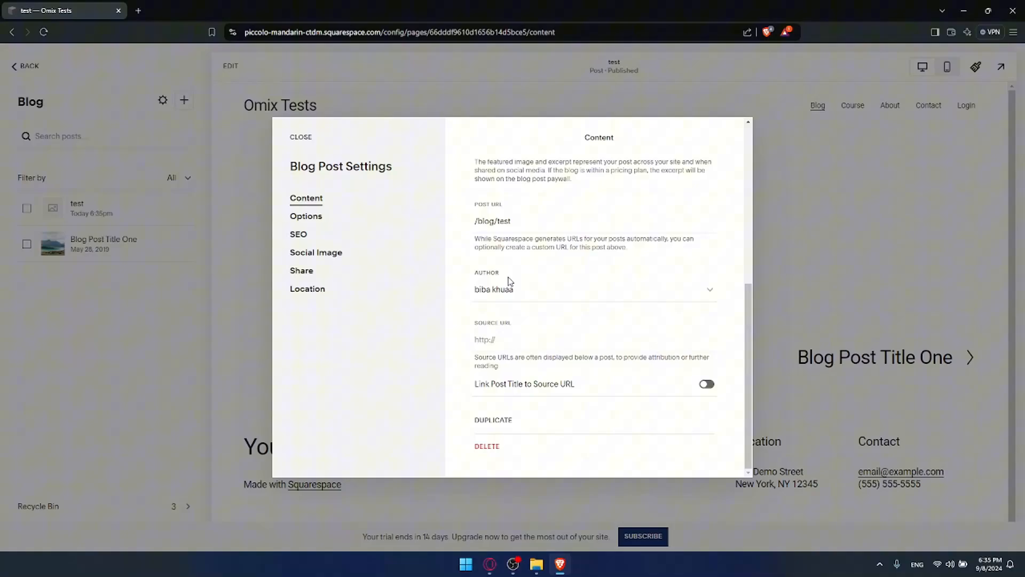
pyautogui.scroll(-1, 532, 280)
pyautogui.click(305, 216)
pyautogui.click(308, 236)
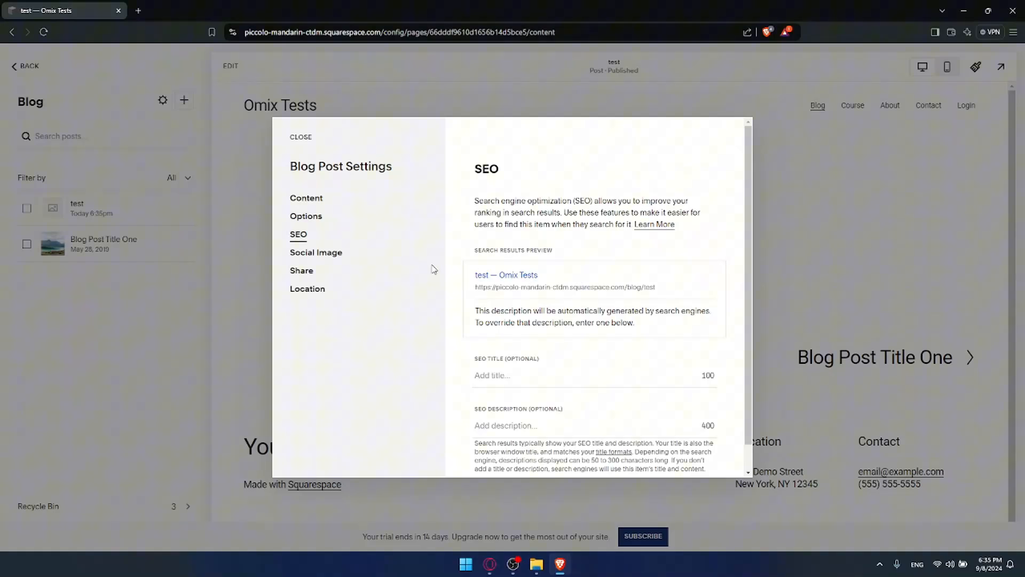
pyautogui.click(303, 270)
pyautogui.click(764, 262)
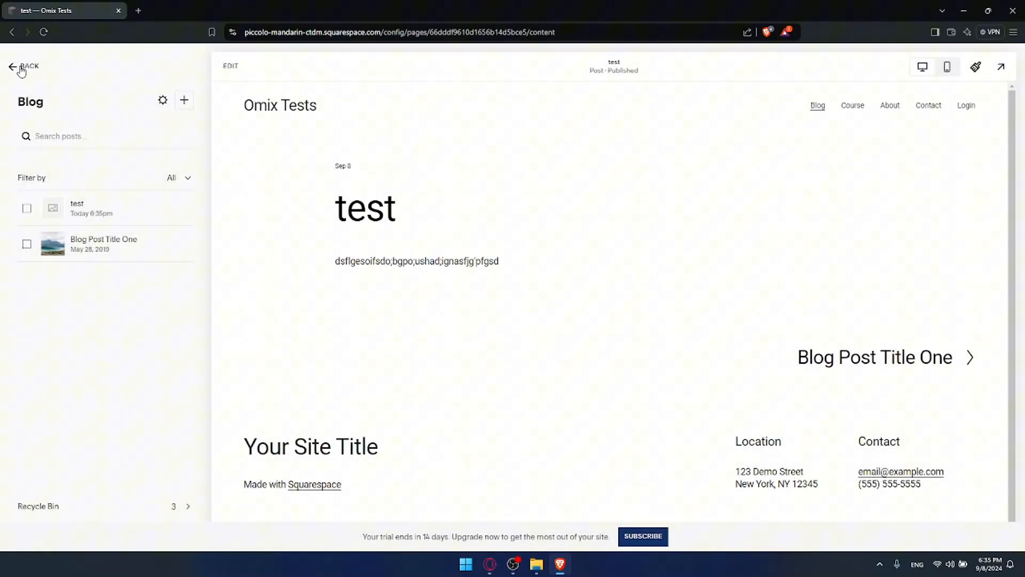
# Back out from the post editor through the blog and pages lists to the main dashboard.
pyautogui.click(24, 68)
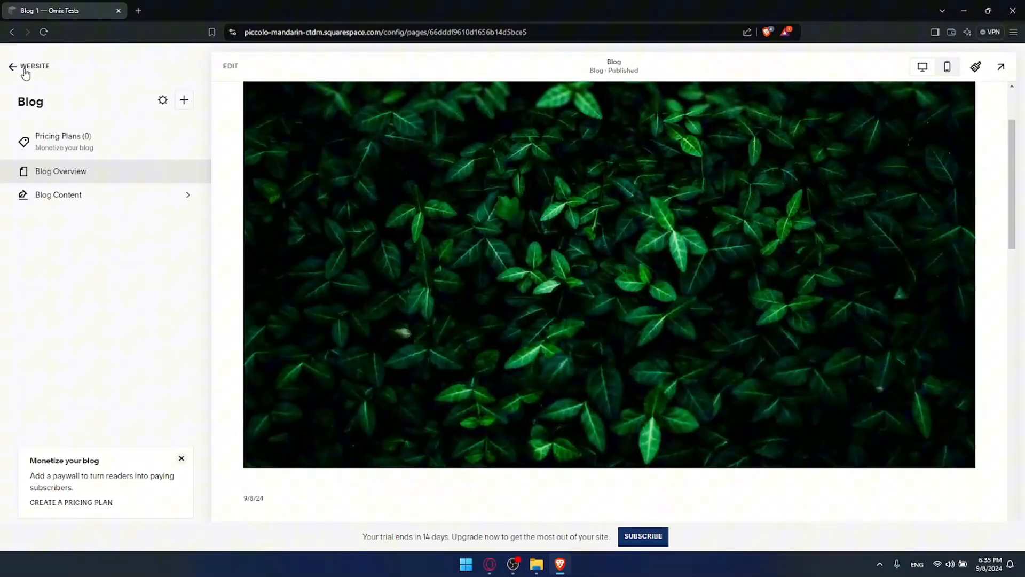
pyautogui.click(27, 68)
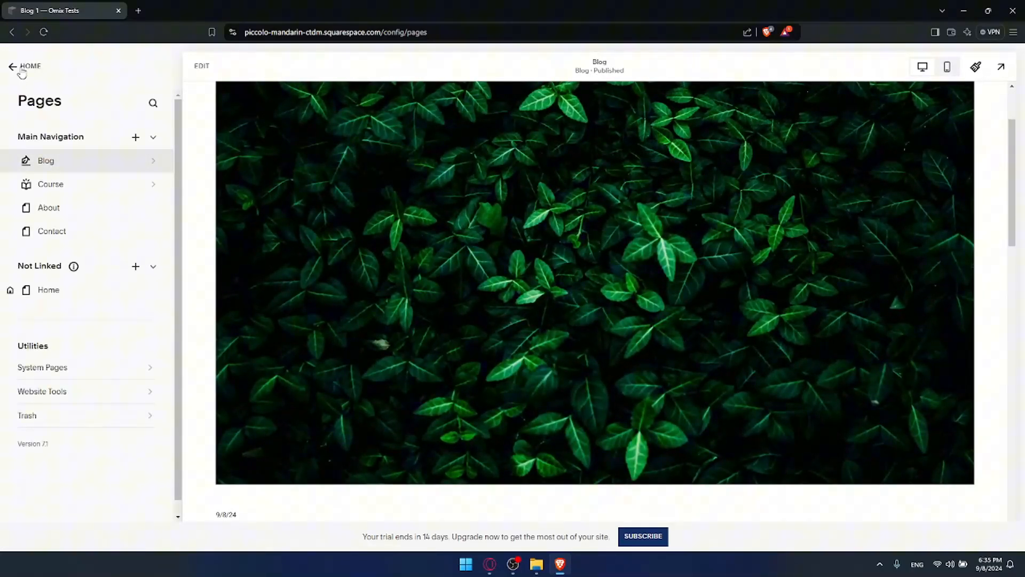
pyautogui.click(22, 66)
pyautogui.scroll(-5, 449, 208)
pyautogui.scroll(7, 480, 204)
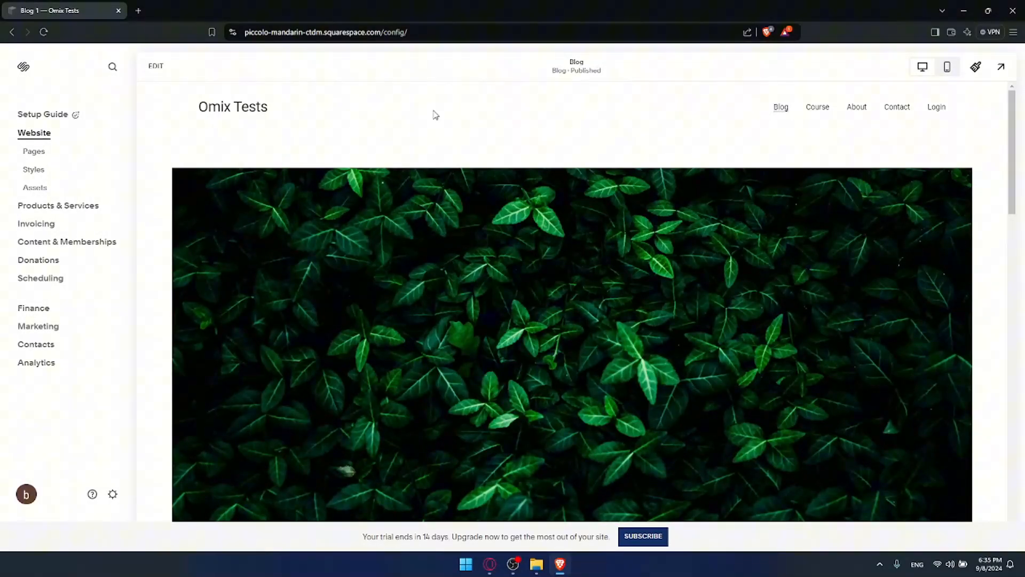
# Open a new tab, close the Squarespace tab and minimize the browser to the desktop.
pyautogui.click(140, 11)
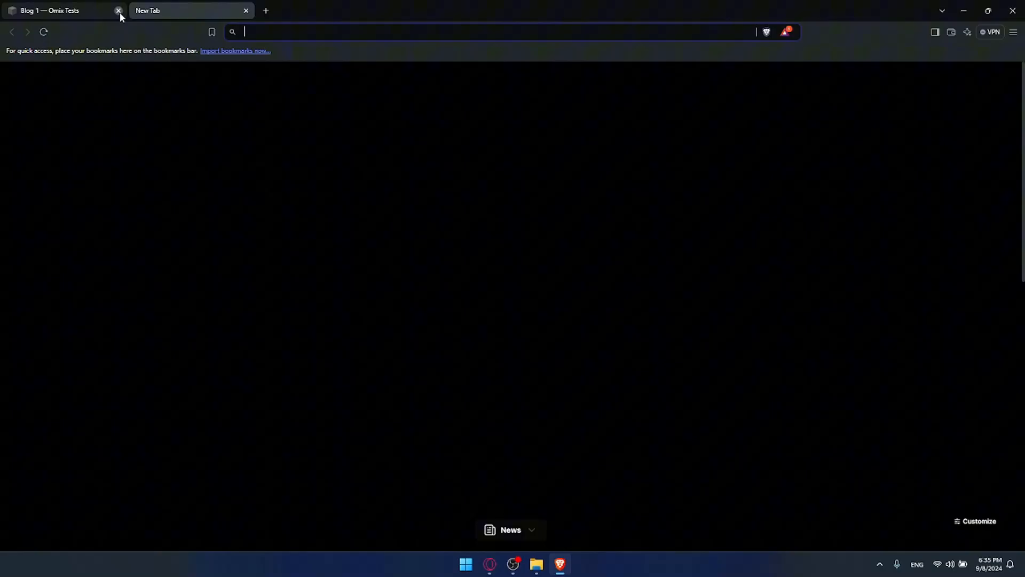
pyautogui.click(119, 11)
pyautogui.click(964, 11)
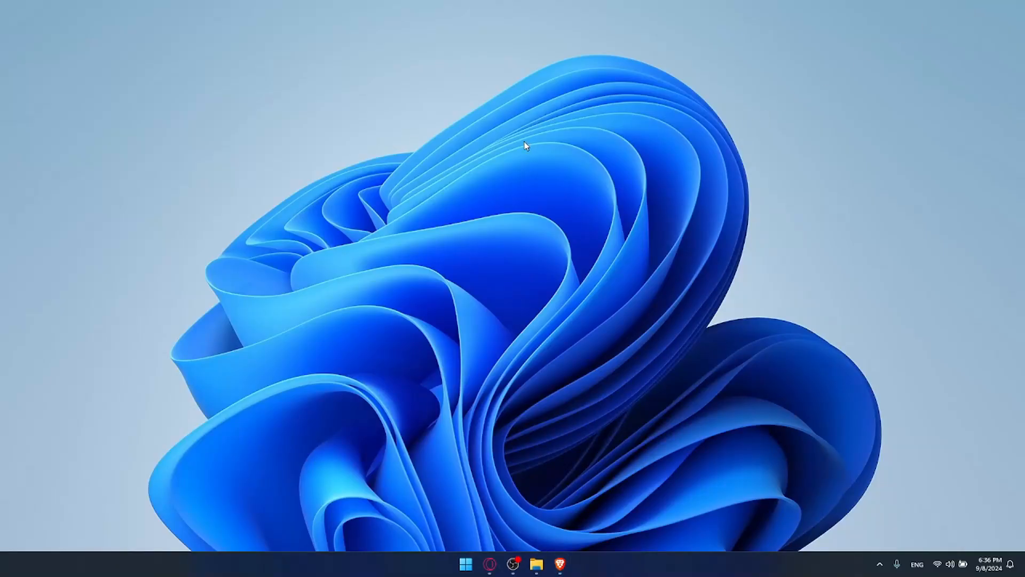